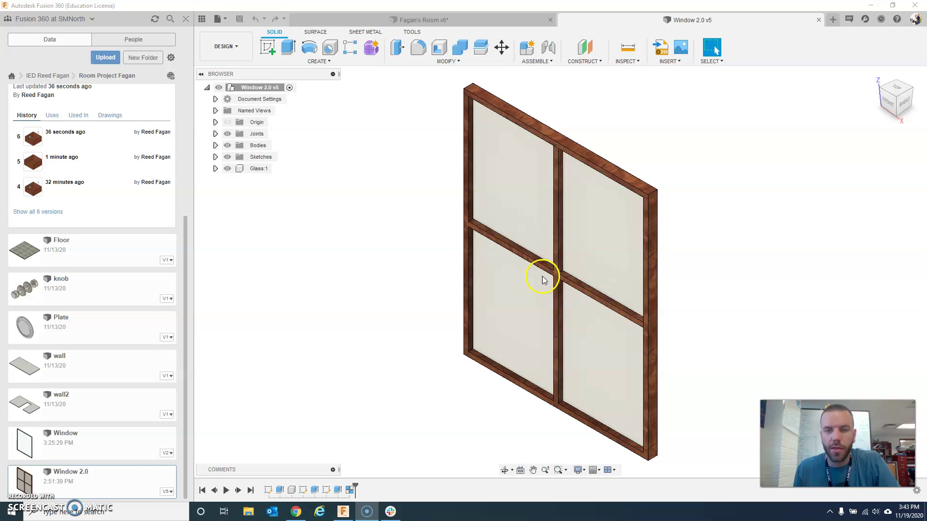
- Switch to the room design document showing the two inserted Window 2.0 components
left_click(425, 20)
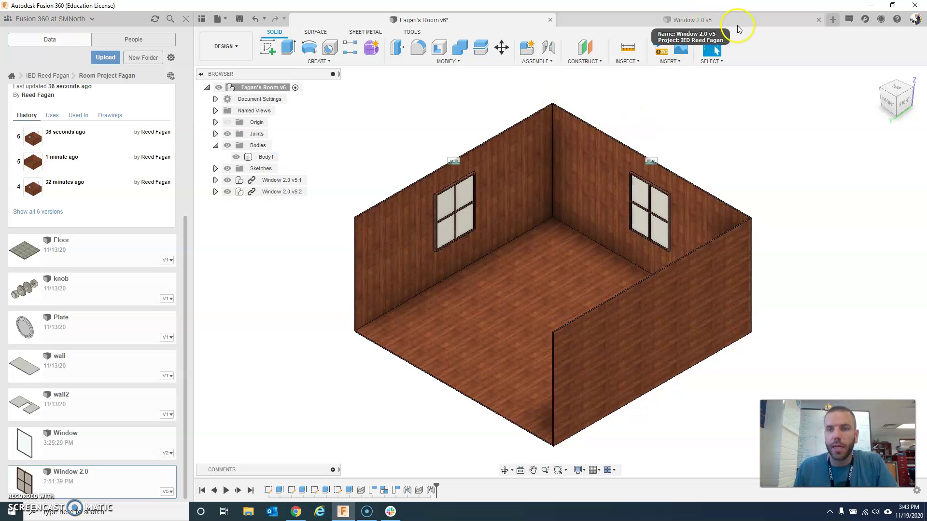
- Create a new blank design and save it as Window 3.0 in the Room Project folder
left_click(832, 20)
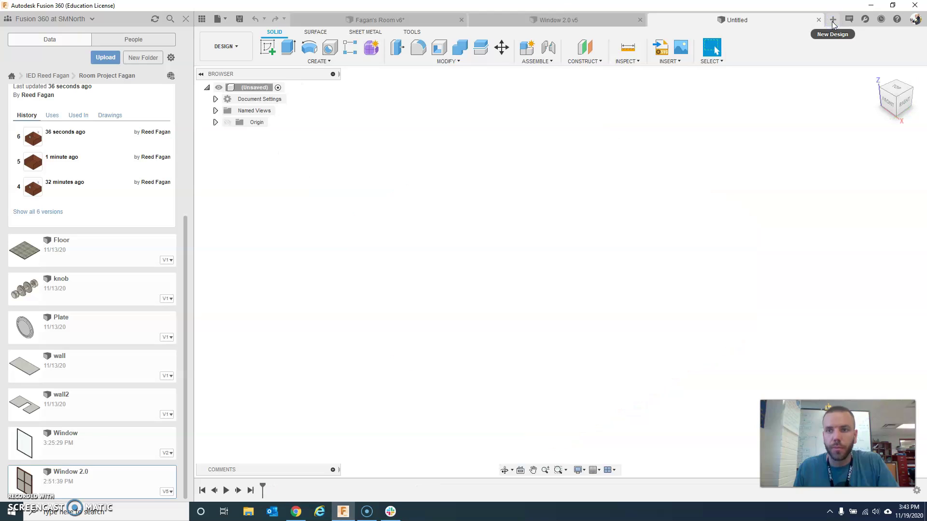
left_click(239, 20)
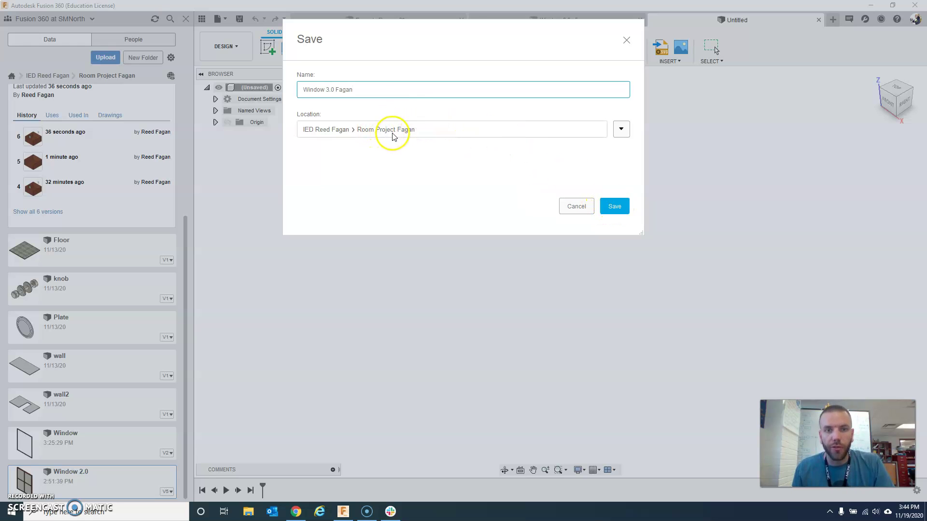
left_click(615, 208)
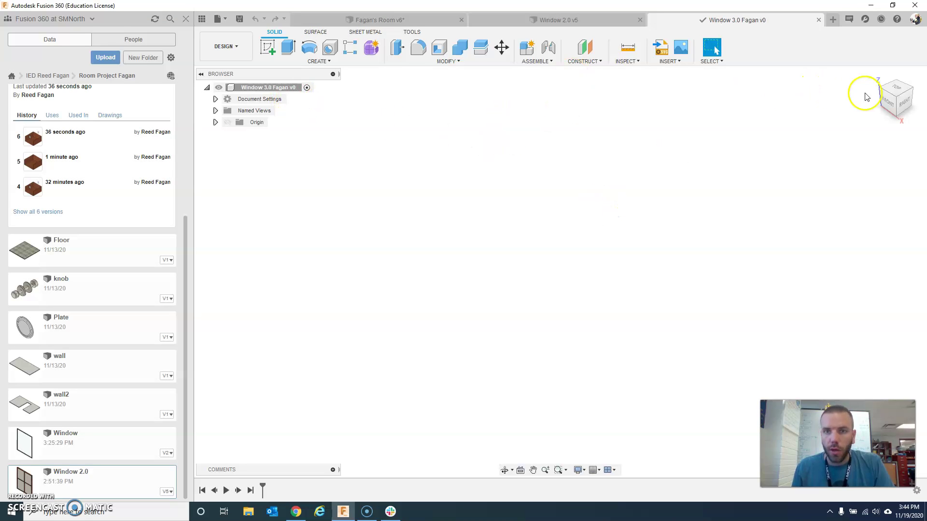
- Start a new sketch on the front origin plane
left_click(271, 50)
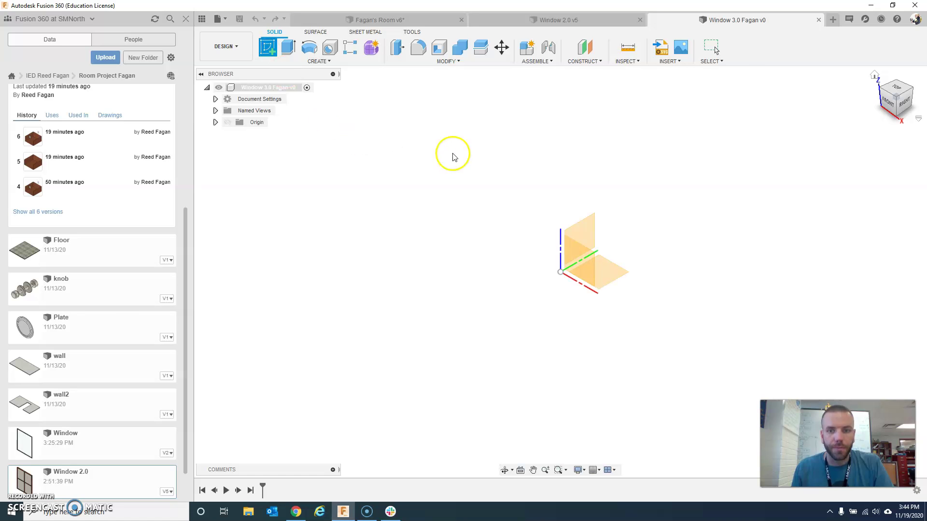
left_click(585, 261)
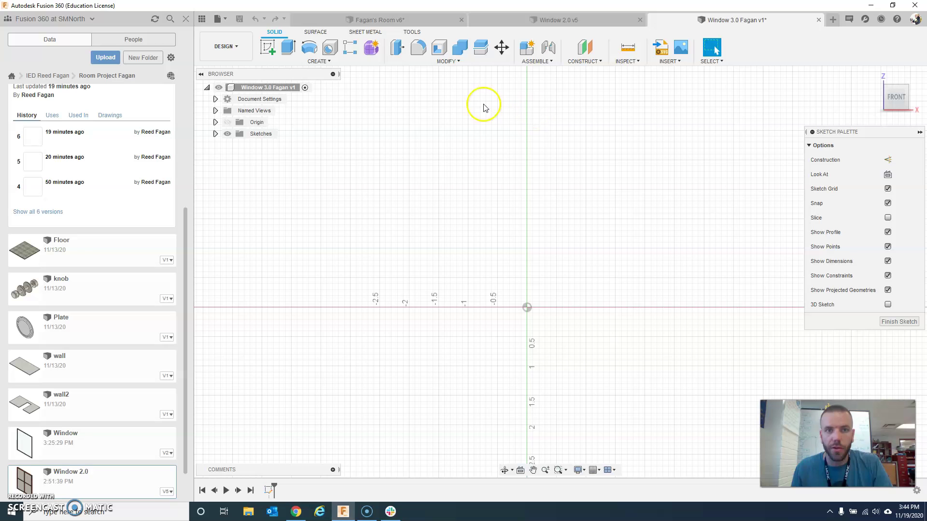
middle_click_drag(560, 174, 469, 196)
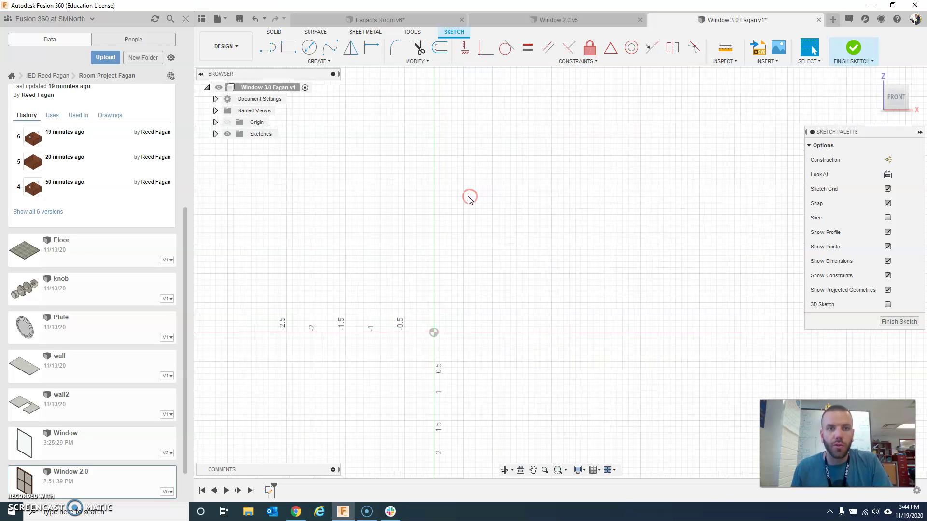
- Draw a 50 by 40 inch rectangle from the origin and centre it in view
left_click(288, 49)
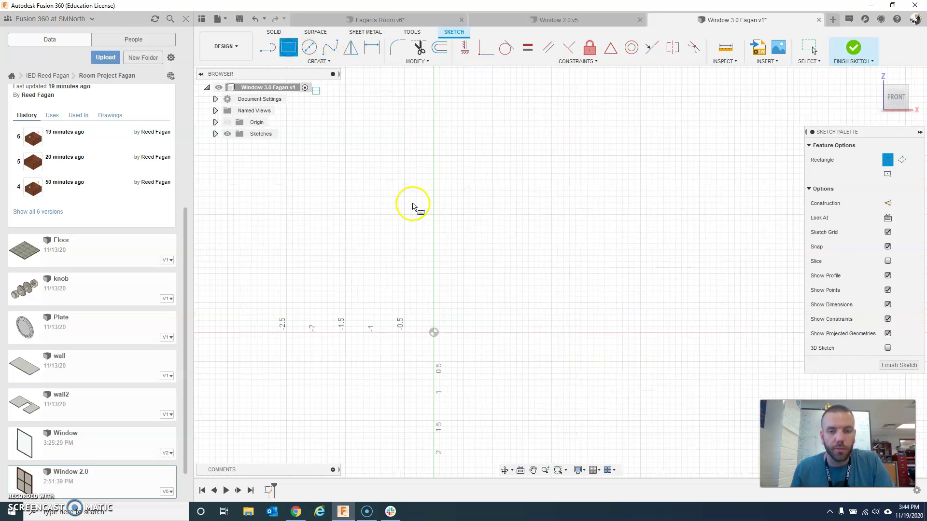
left_click(434, 332)
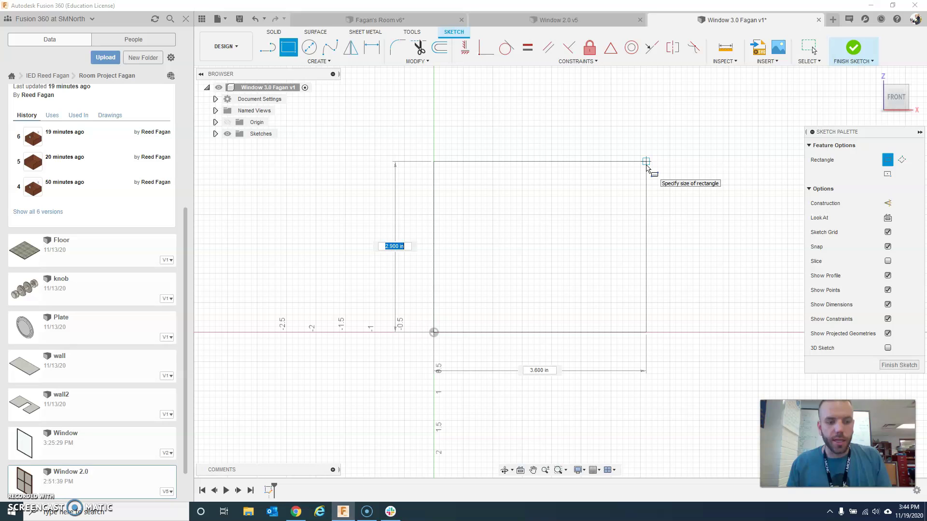
type("50")
key("Tab")
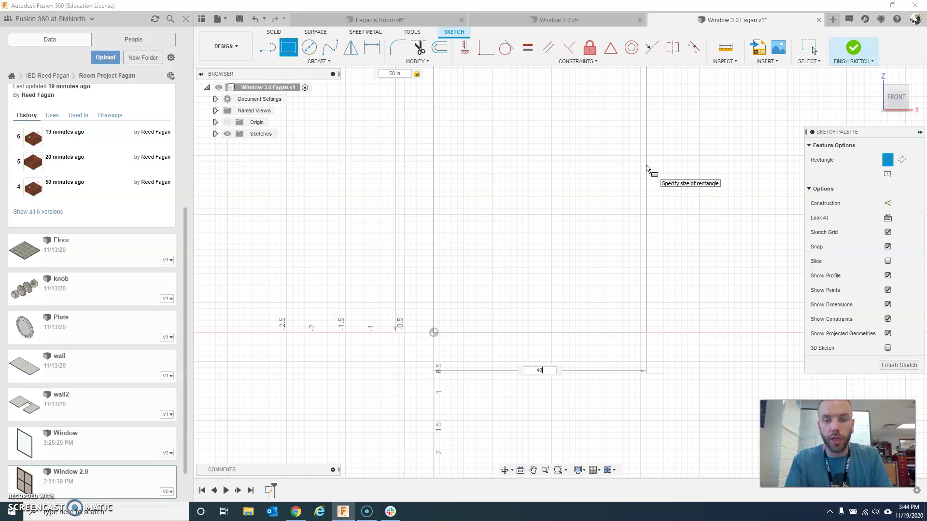
type("40")
key("Tab")
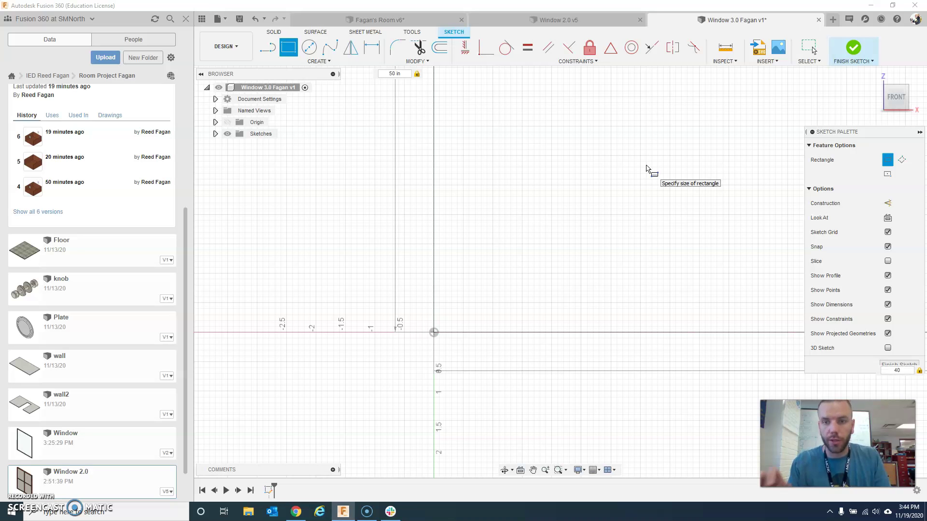
left_click(666, 180)
scroll(668, 180, "down", 3)
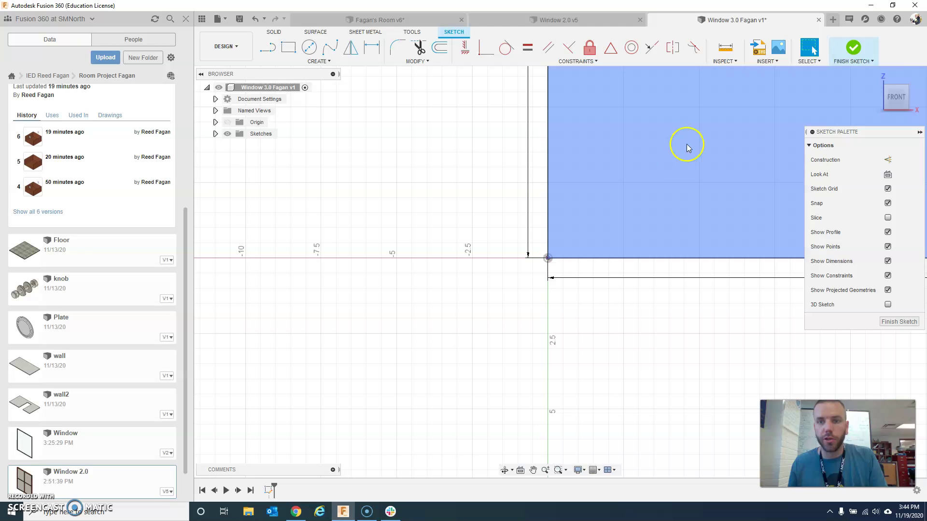
middle_click_drag(688, 148, 492, 279)
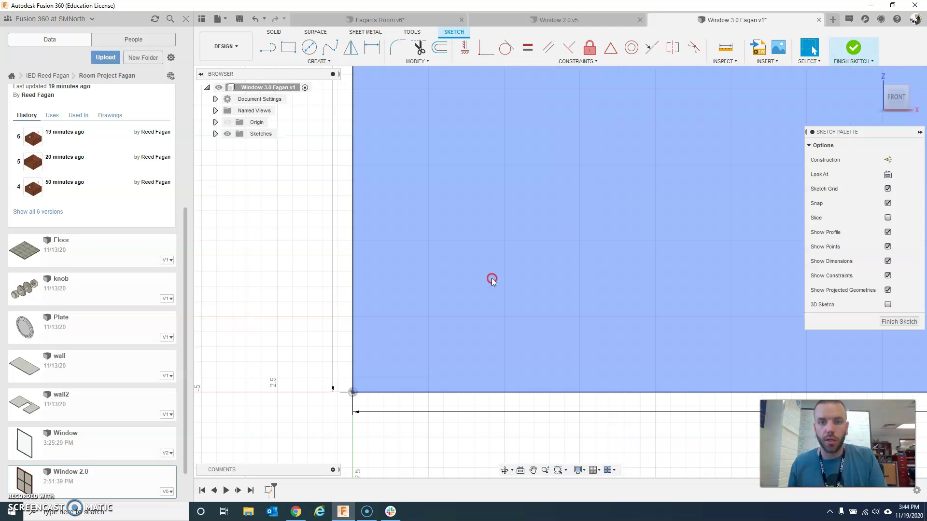
scroll(493, 279, "down", 3)
scroll(498, 272, "down", 3)
scroll(538, 226, "down", 3)
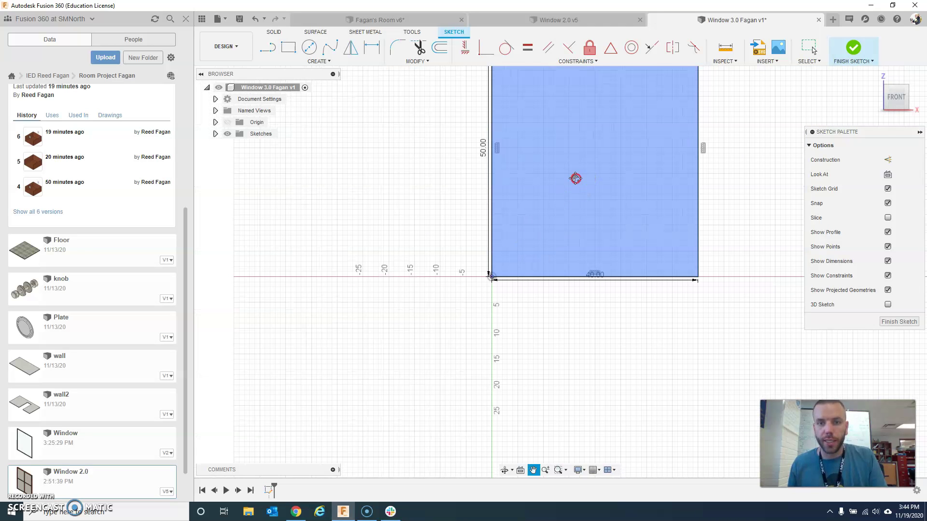
middle_click_drag(576, 179, 523, 240)
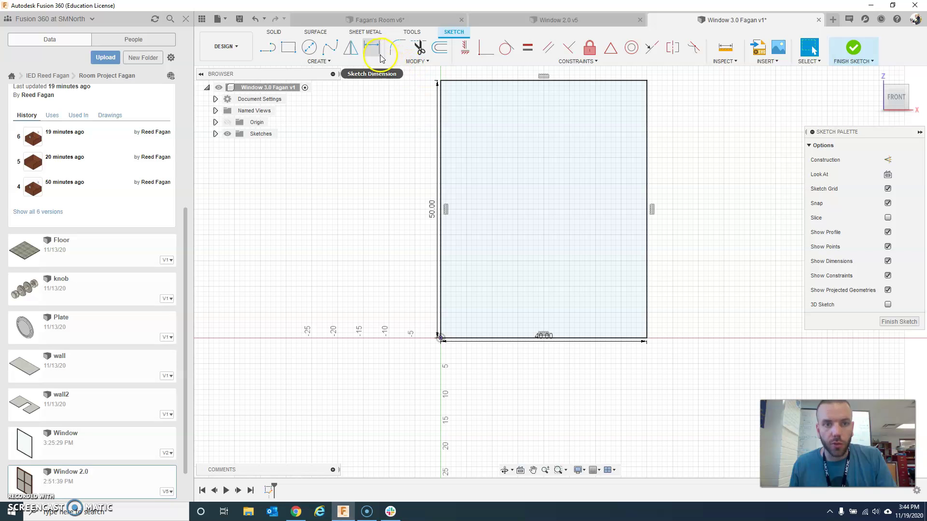
- Offset the rectangle 1 inch inward, then finish the sketch
left_click(365, 58)
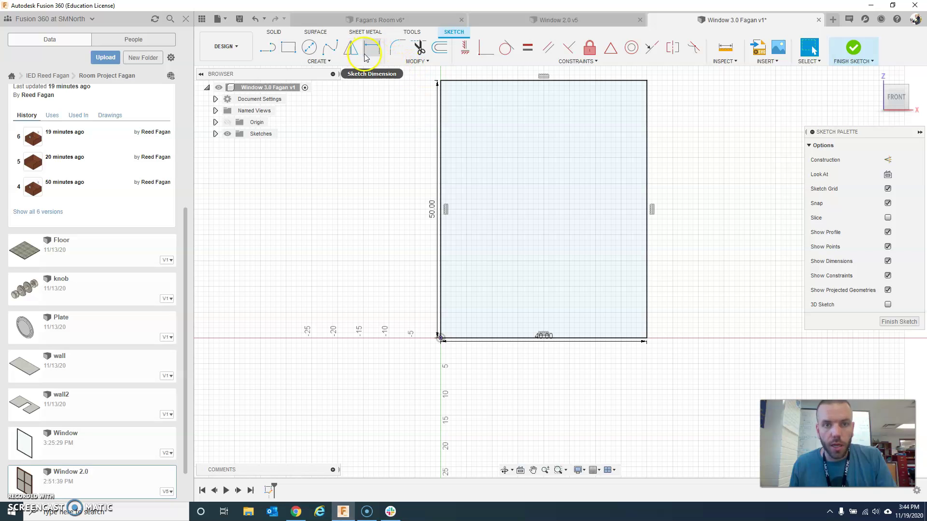
left_click(439, 48)
left_click(441, 112)
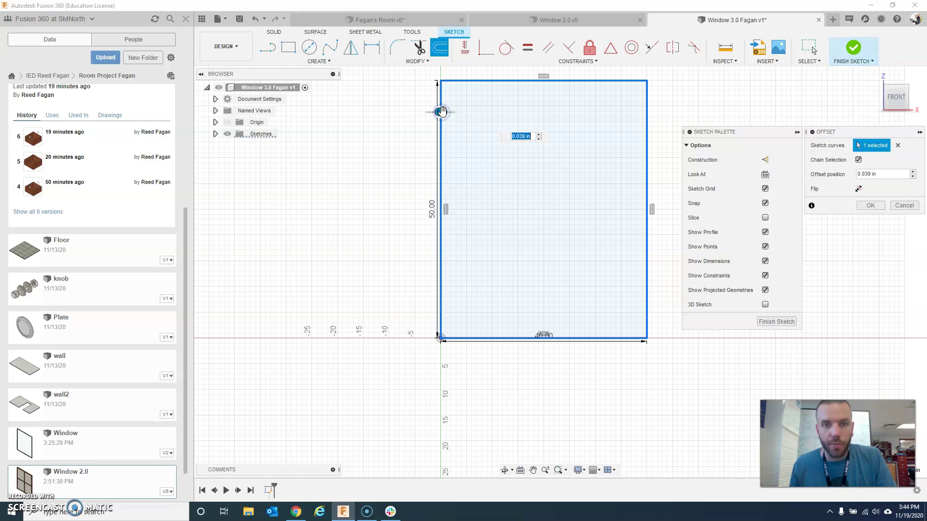
left_click_drag(442, 112, 449, 113)
left_click(527, 136)
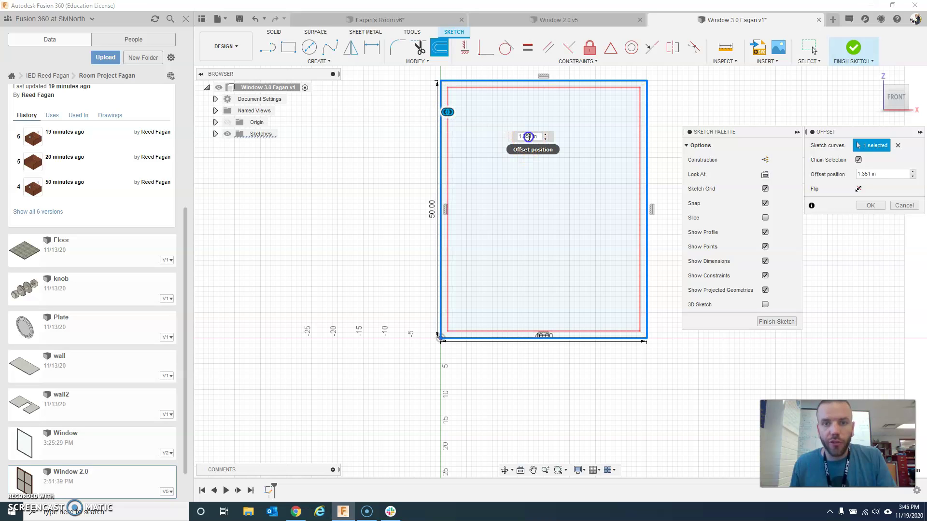
type("1")
key("Return")
left_click(532, 139)
left_click(473, 119)
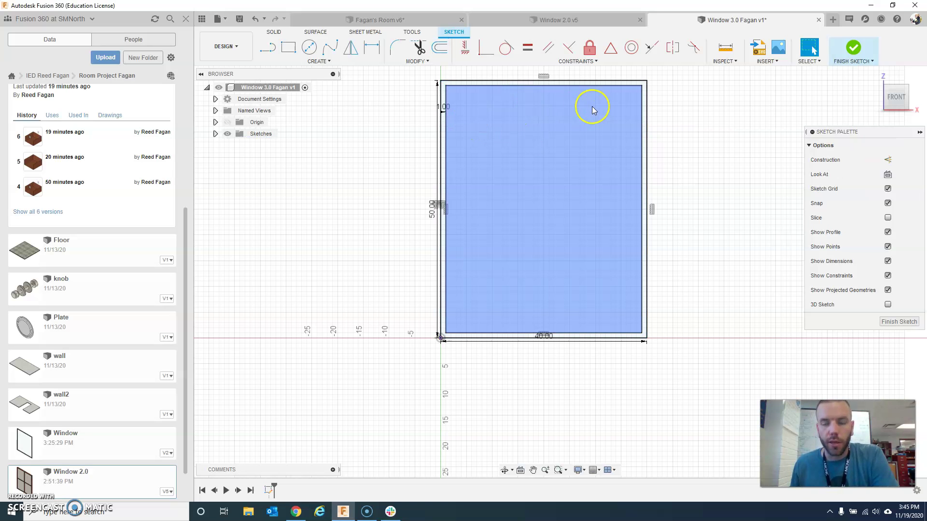
left_click(589, 83)
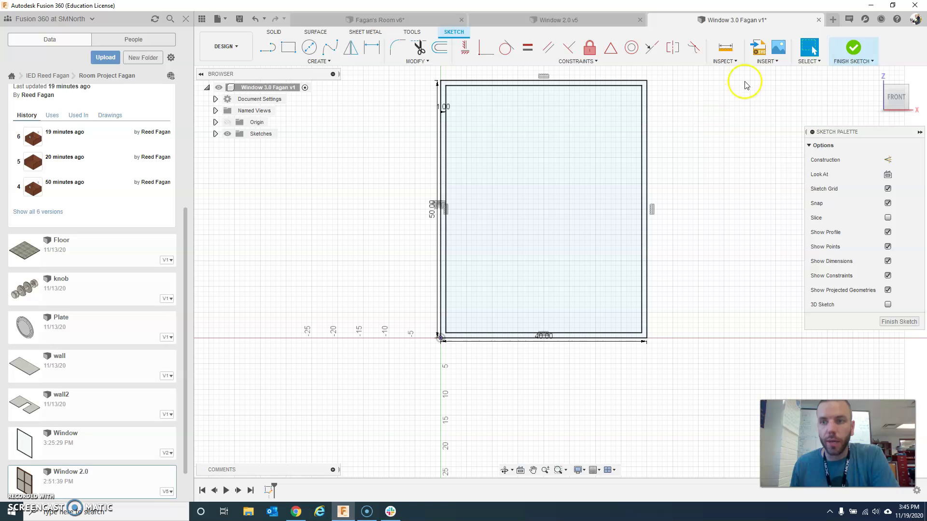
left_click(853, 50)
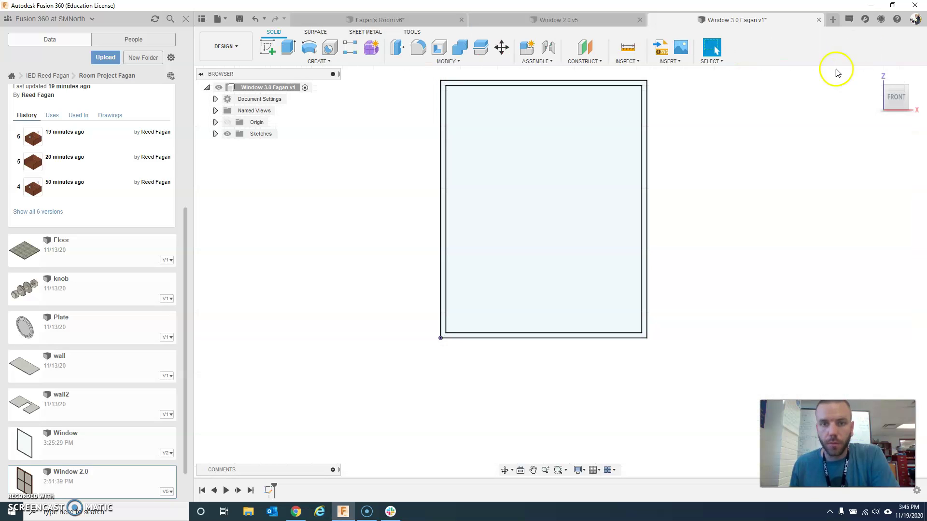
- Extrude the frame profile symmetrically by 1 in into a solid frame body
mouse_move(893, 94)
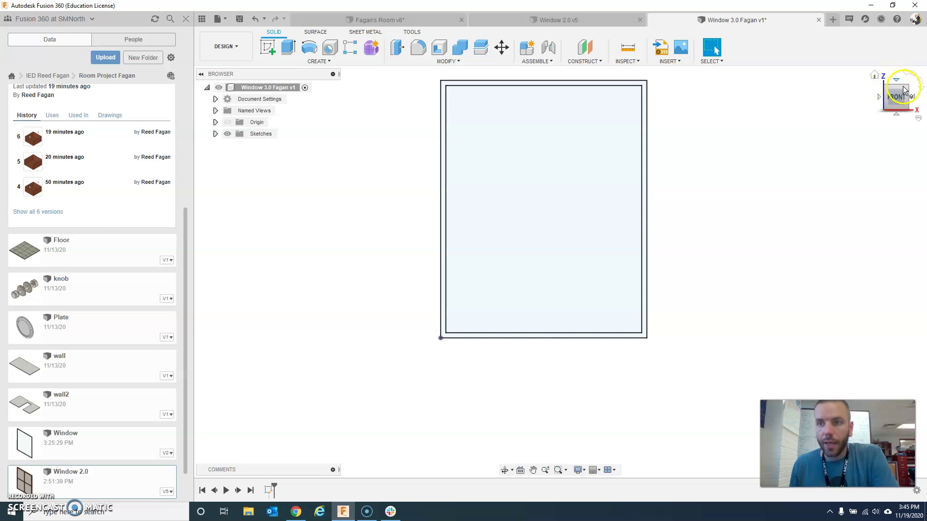
left_click(907, 89)
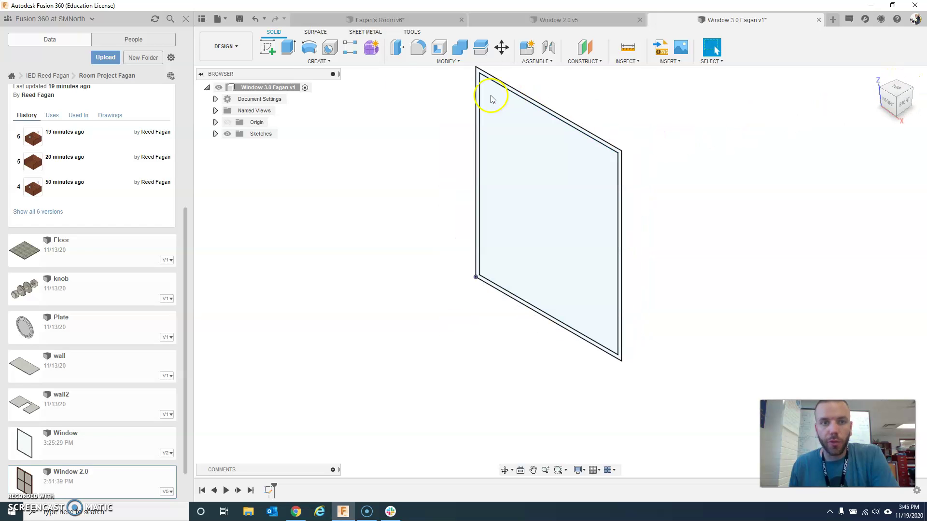
left_click(288, 47)
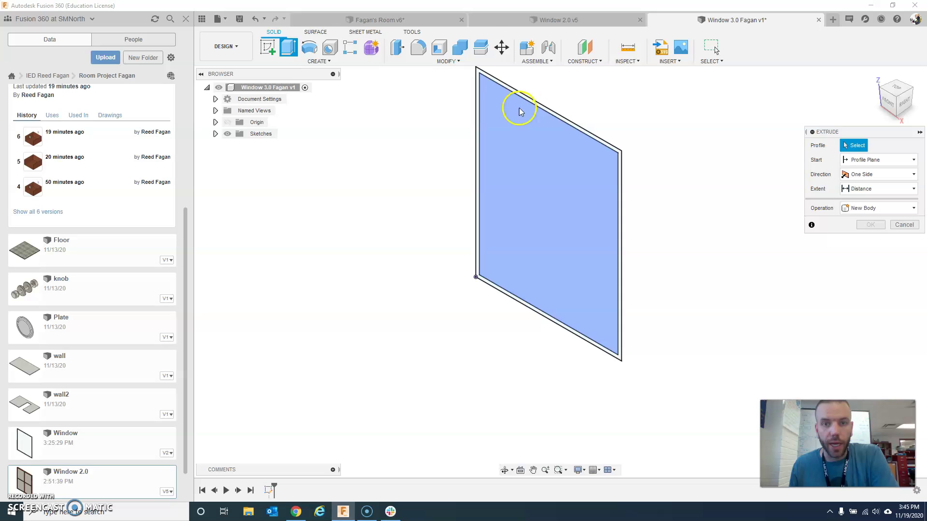
left_click(539, 107)
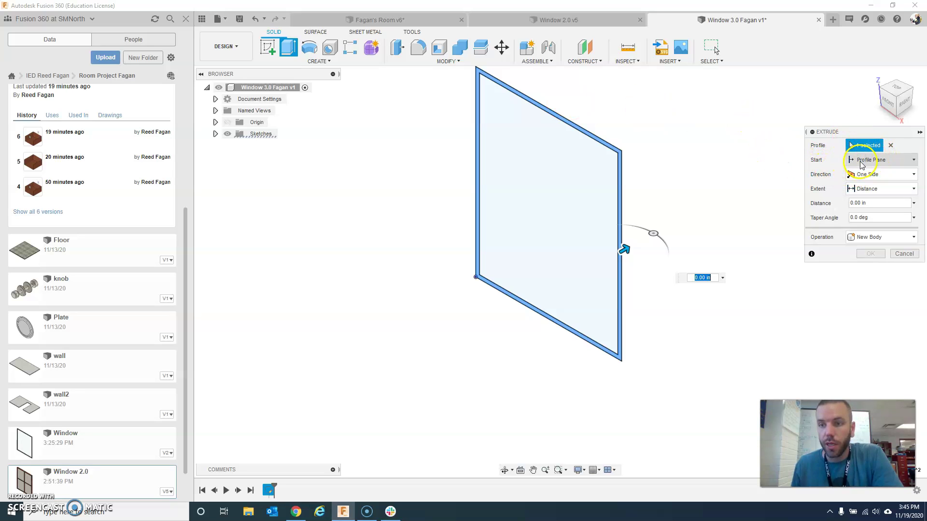
left_click(913, 176)
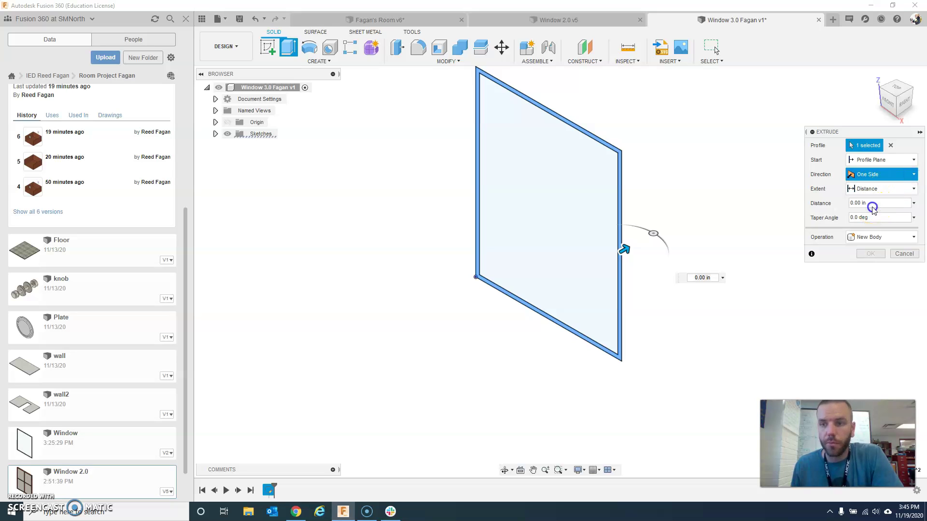
left_click(870, 209)
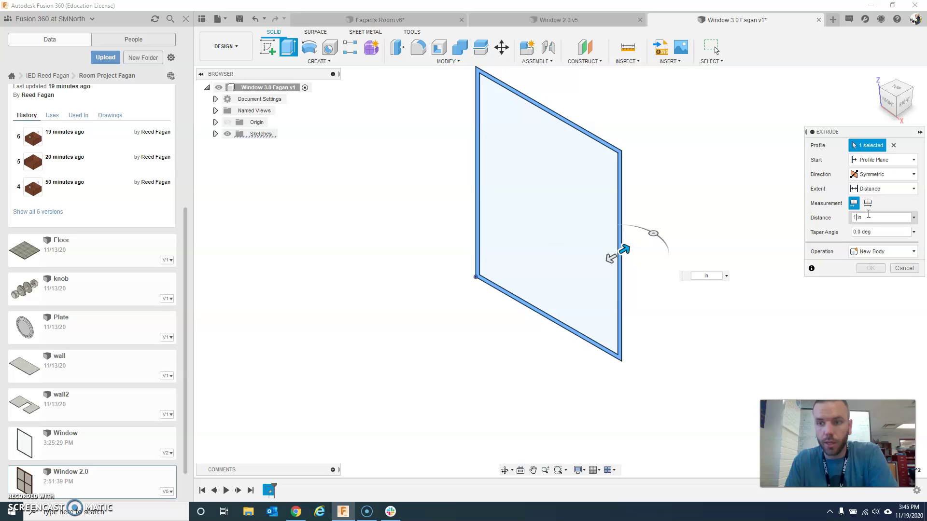
type("1")
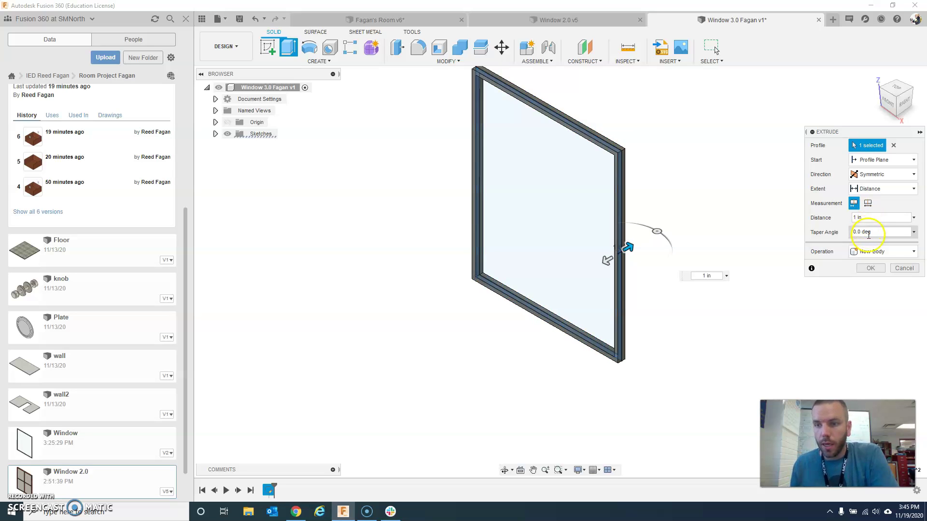
left_click(884, 260)
left_click(871, 269)
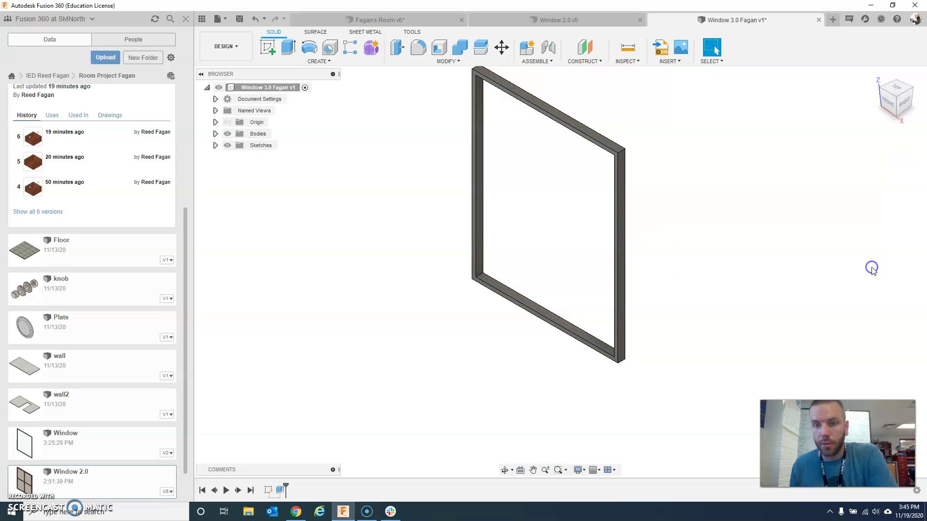
left_click(592, 148)
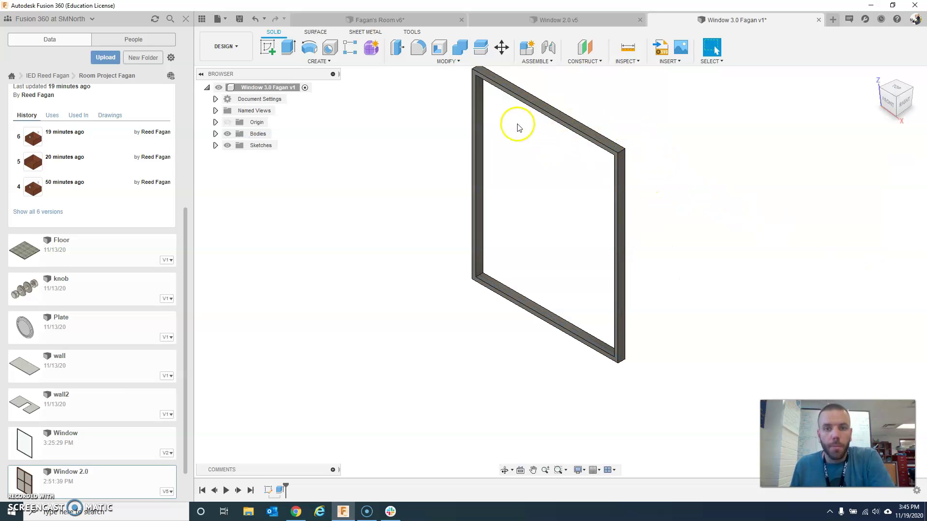
middle_click_drag(542, 119, 506, 172)
- Create an internal component named Glass and make it active
left_click(486, 182)
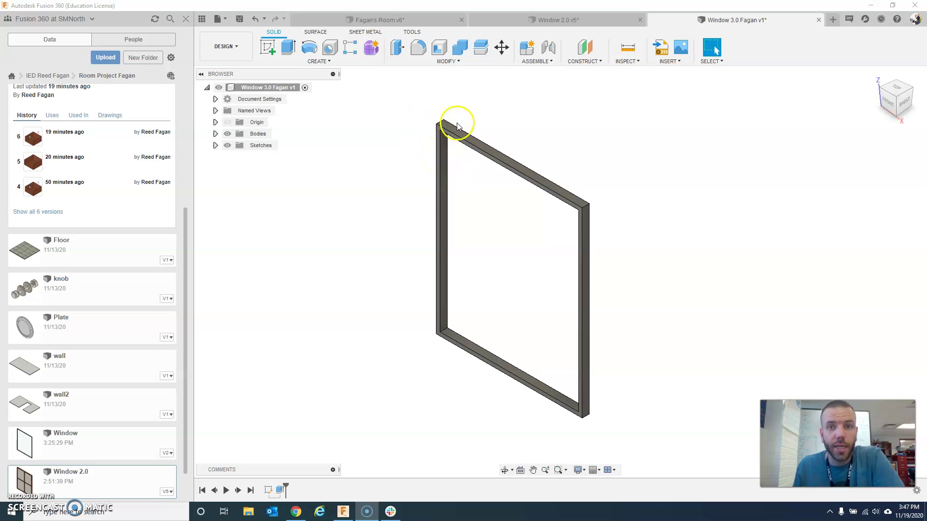
left_click(322, 63)
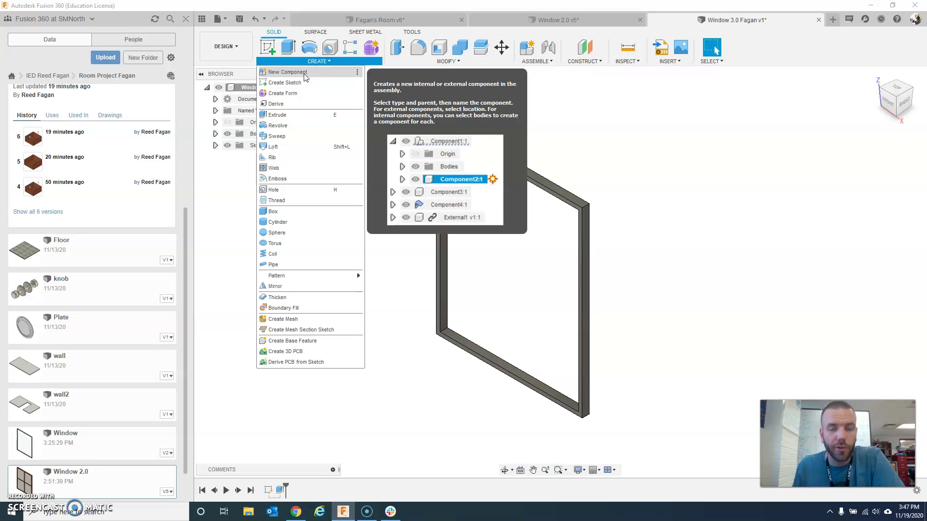
left_click(304, 76)
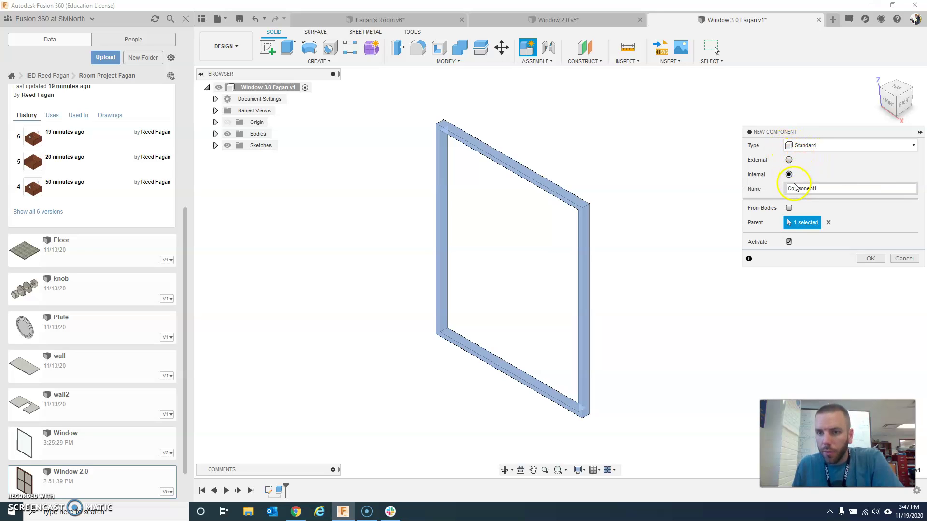
double_click(806, 189)
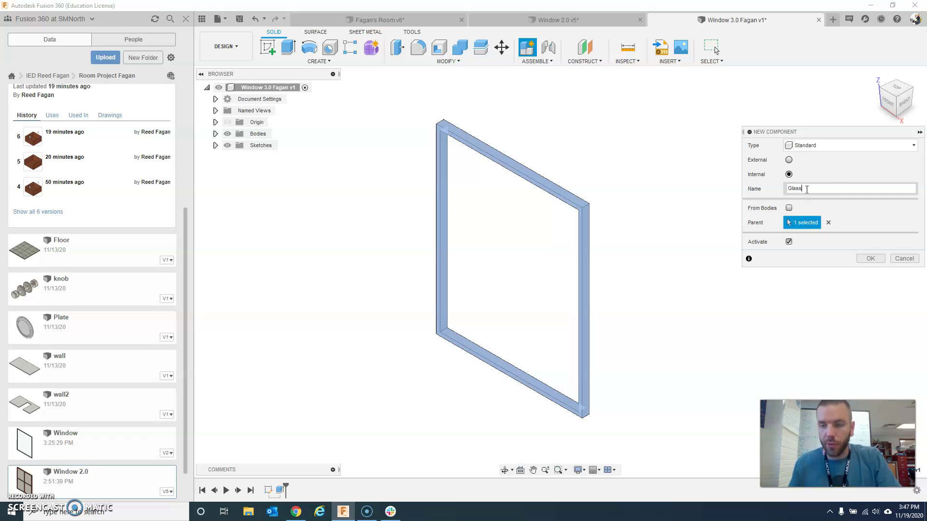
left_click(830, 209)
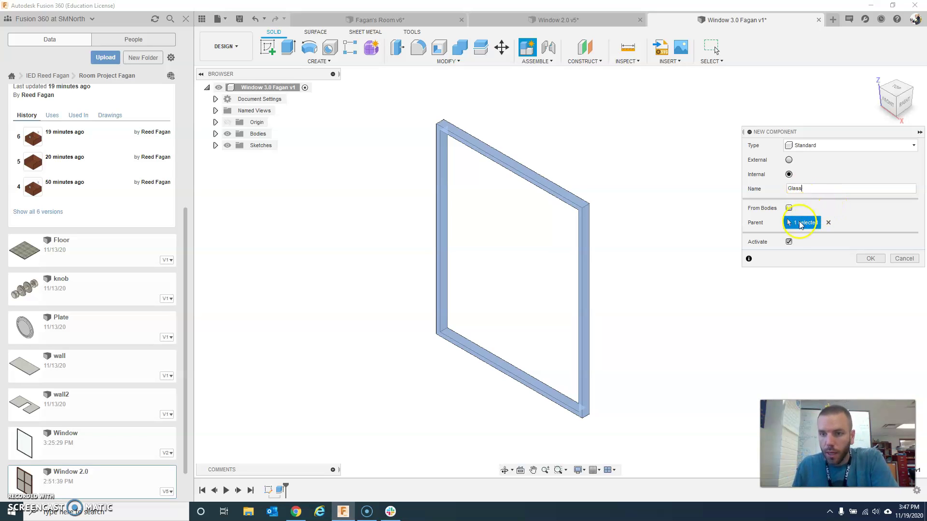
left_click(869, 259)
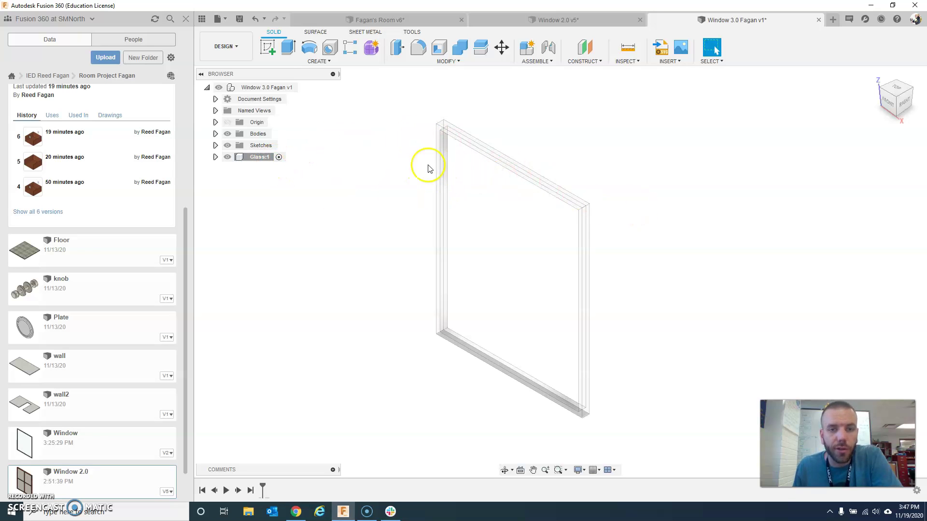
- On the front plane, sketch a rectangle from the origin to the frame's inner top corner
left_click(279, 157)
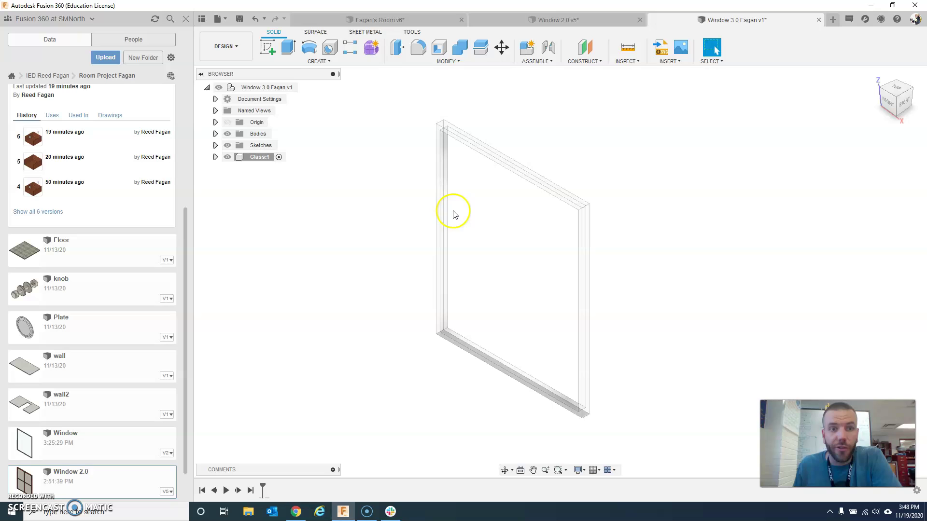
left_click(268, 49)
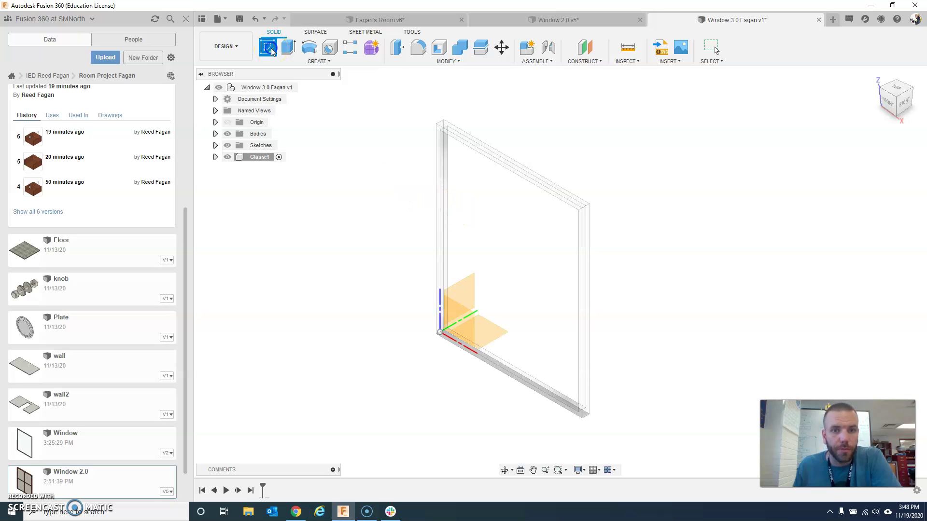
left_click(461, 320)
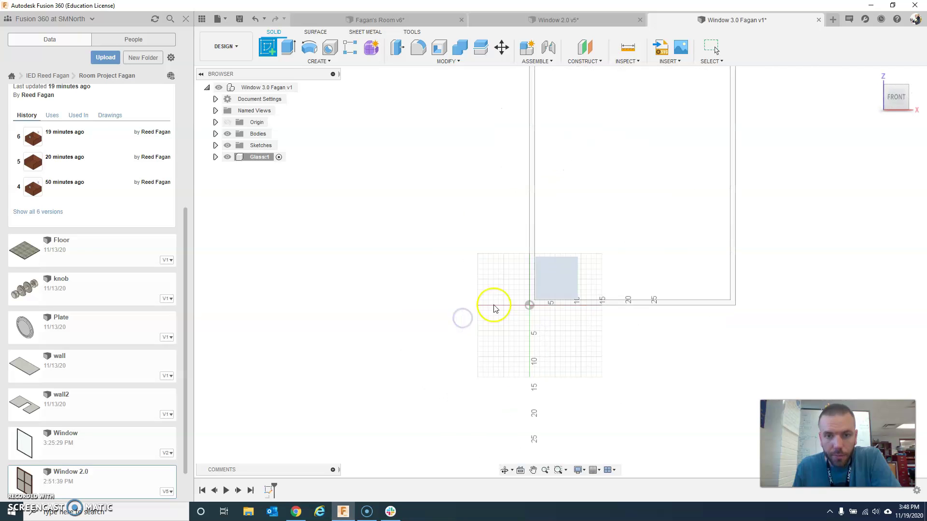
mouse_move(621, 246)
middle_mouse_down()
mouse_move(461, 304)
mouse_move(445, 321)
middle_mouse_up()
left_click(288, 48)
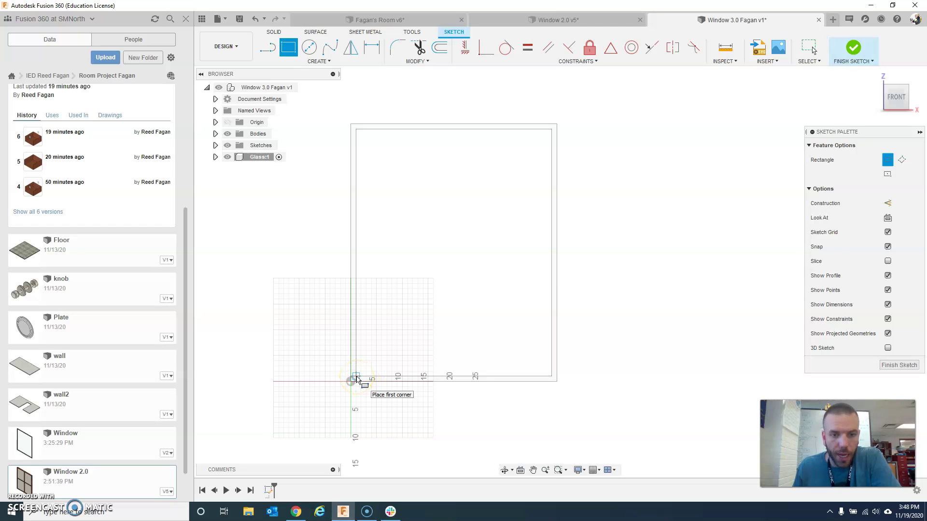
left_click(355, 378)
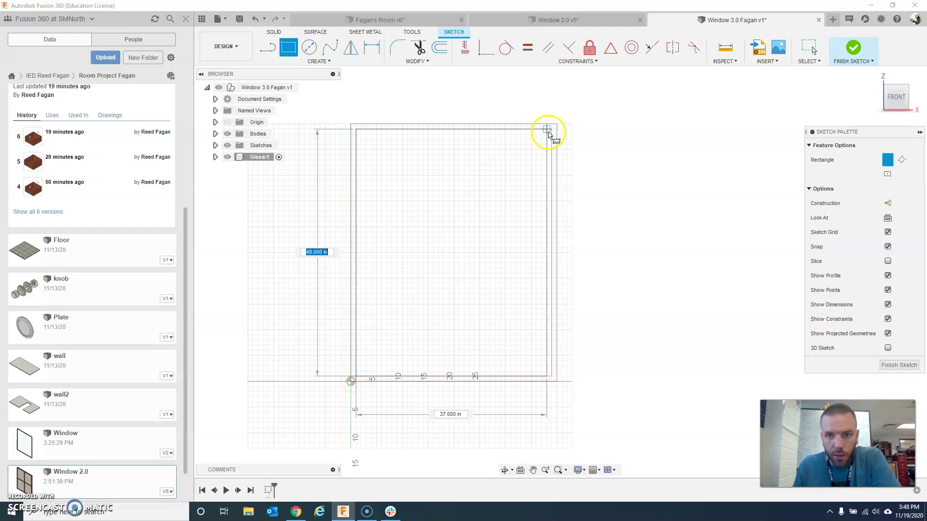
left_click(552, 130)
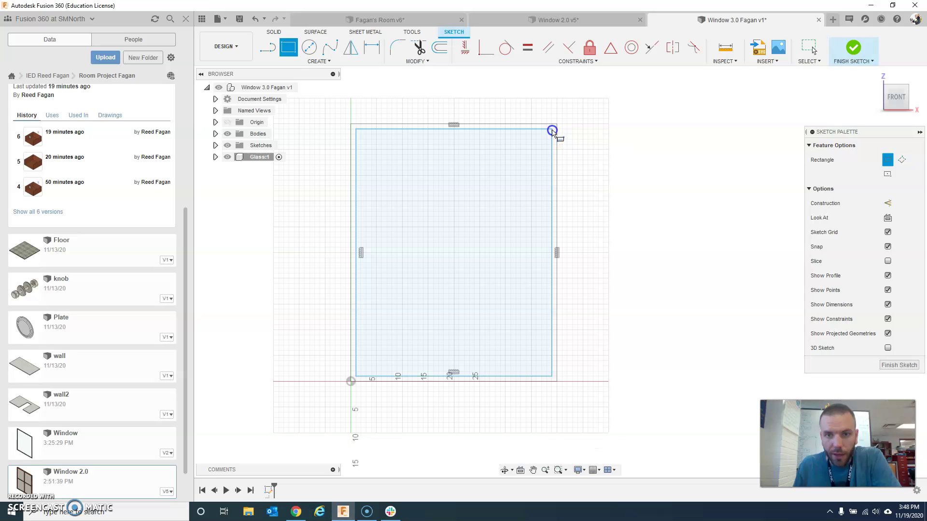
left_click(868, 56)
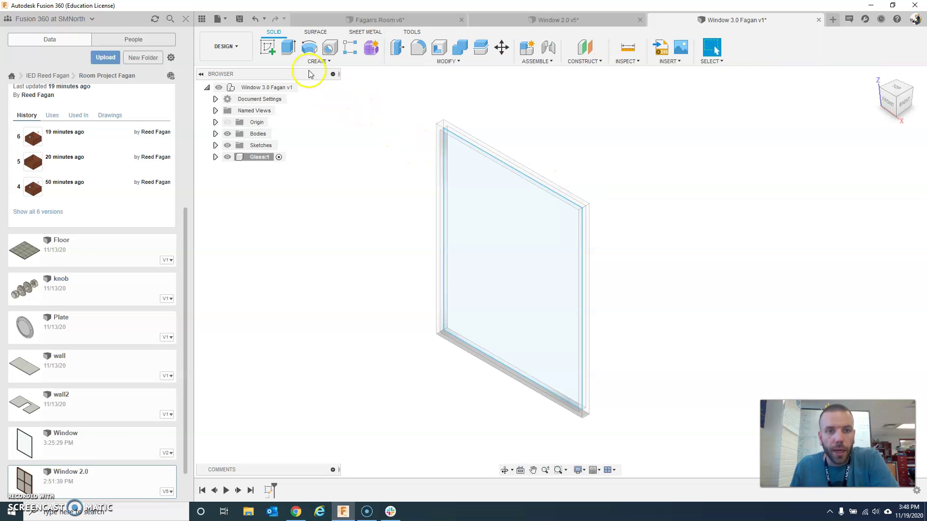
- Extrude the glass rectangle -3/32 in as a new thin pane body
left_click(288, 49)
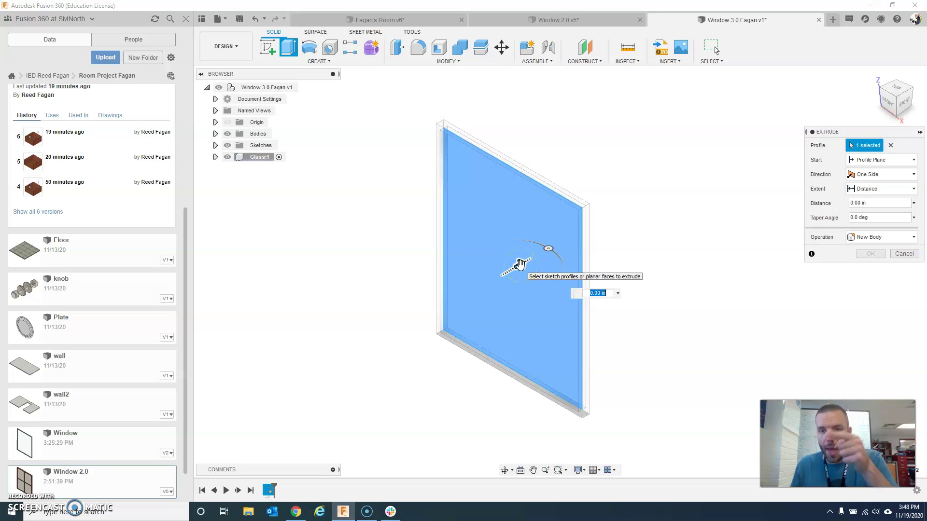
left_click(520, 264)
left_click_drag(520, 265, 522, 263)
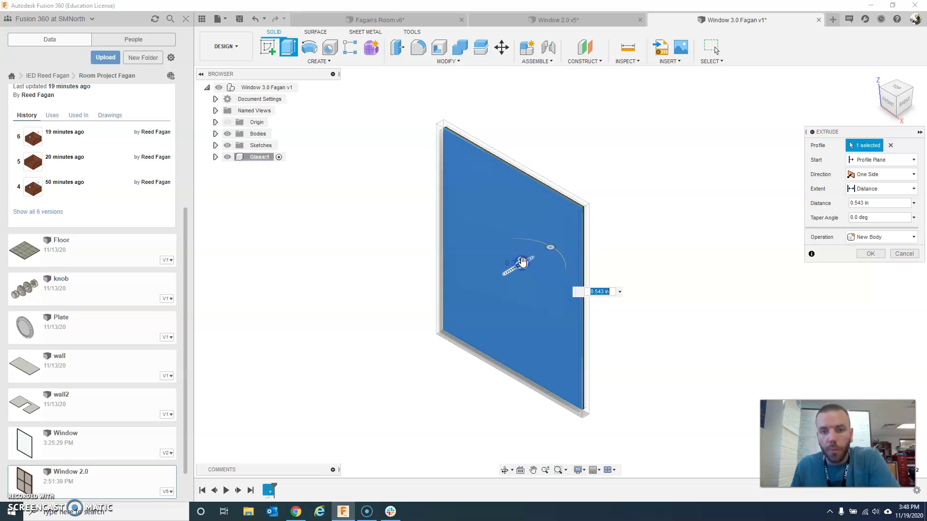
left_click(598, 292)
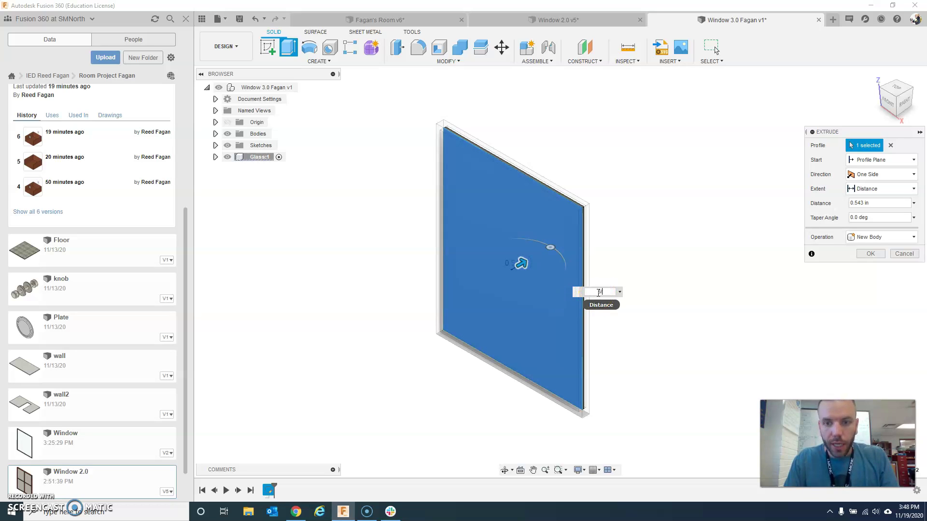
key("Return")
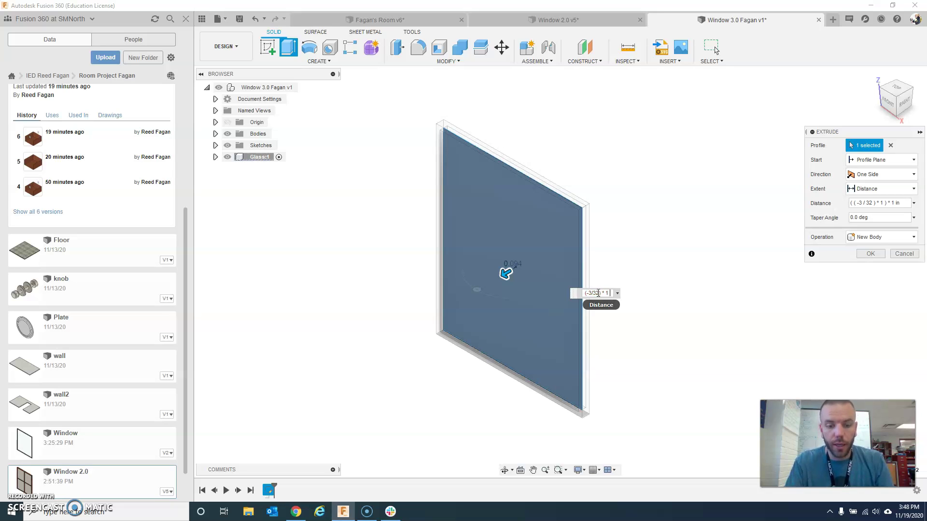
key("Return")
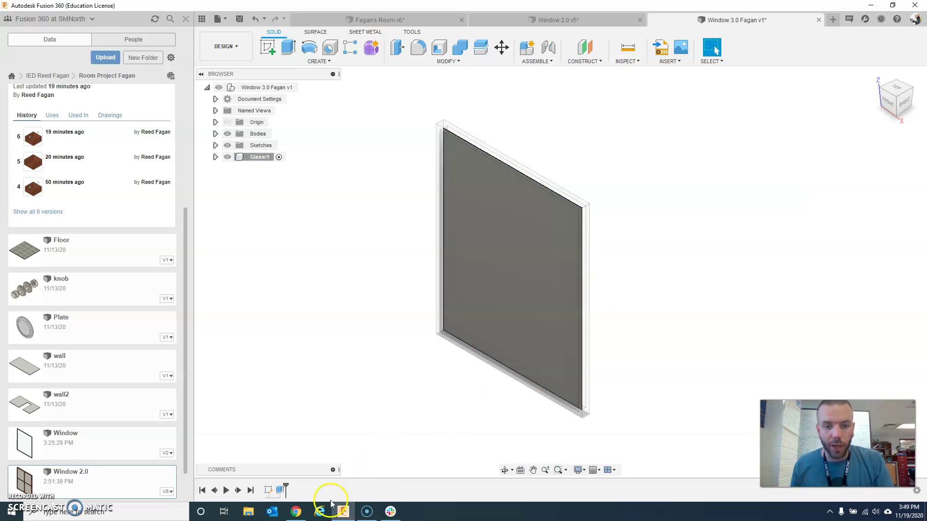
left_click(279, 491)
right_click(277, 491)
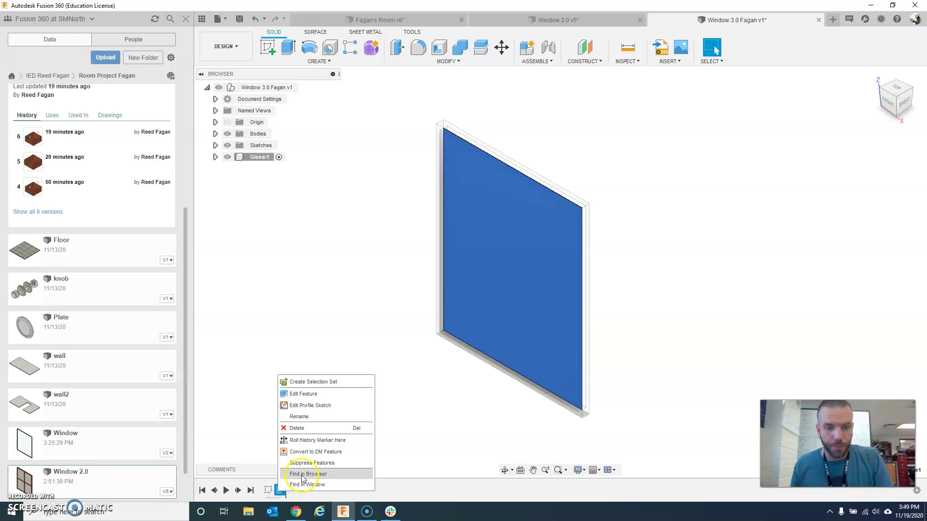
left_click(304, 395)
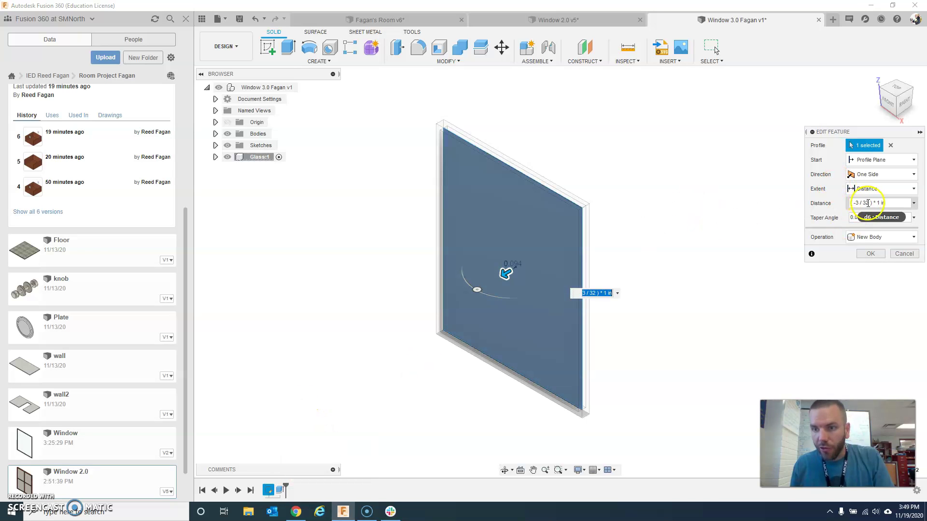
left_click(869, 254)
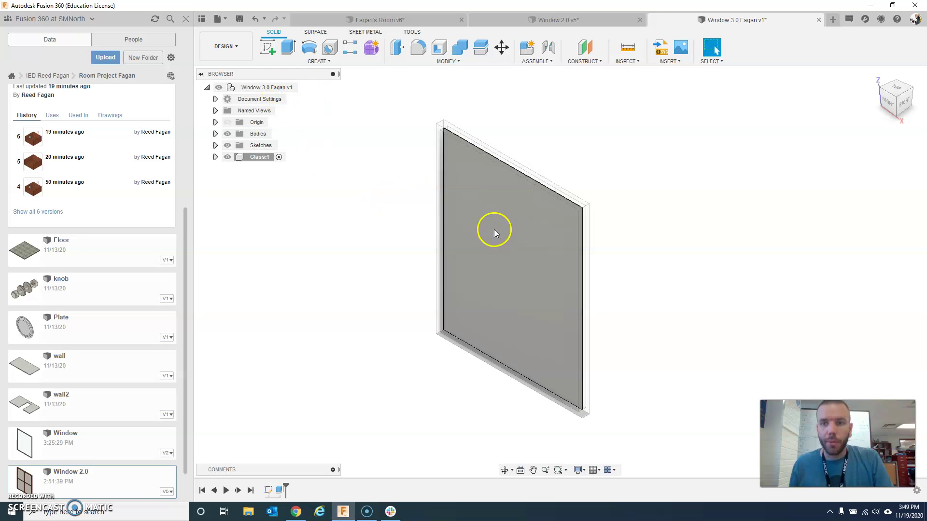
- Add the Glass physical material from the library to the design
left_click(446, 61)
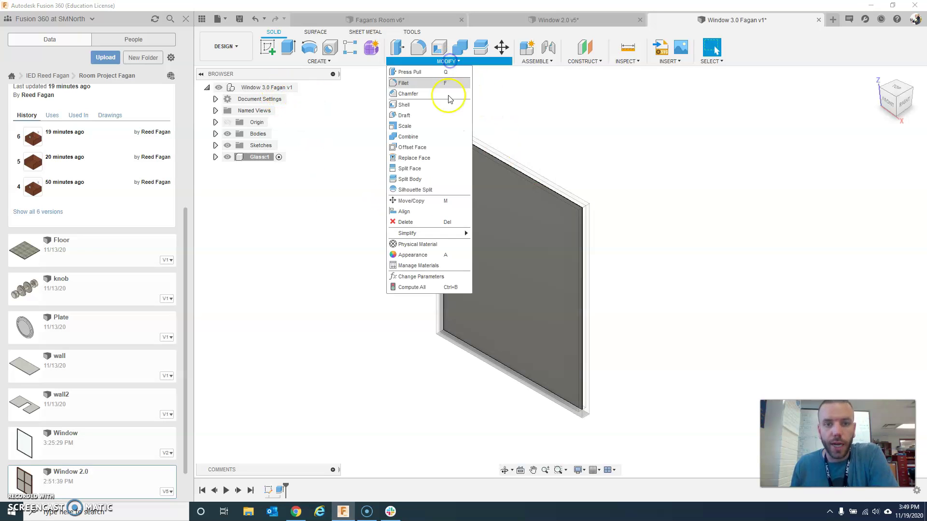
left_click(420, 256)
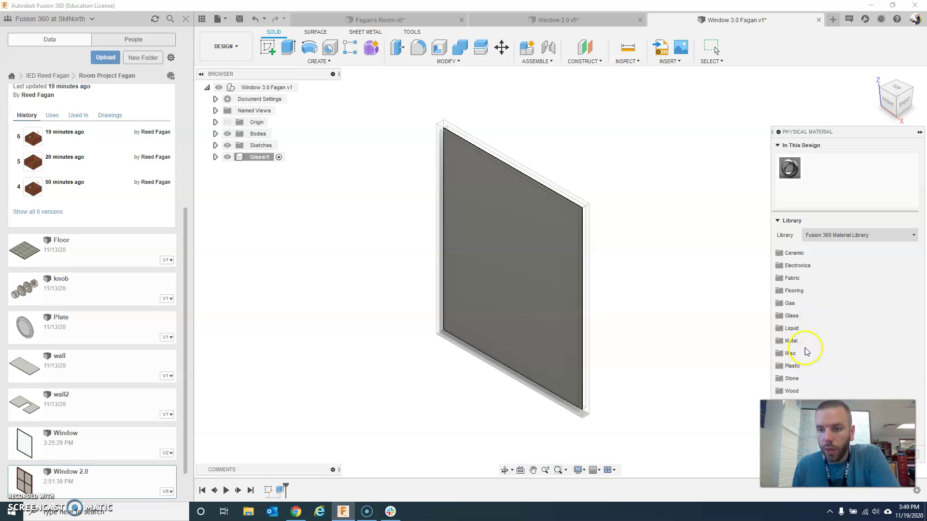
left_click(791, 316)
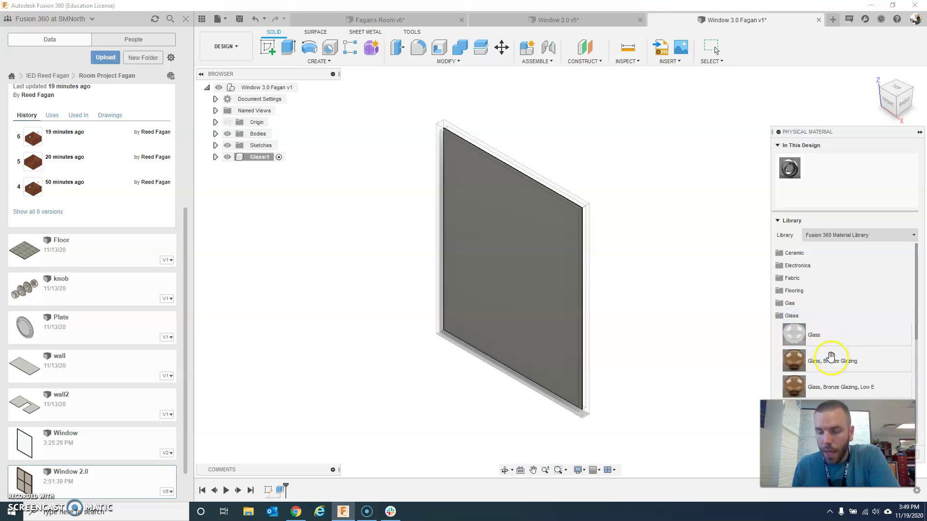
mouse_move(917, 298)
left_mouse_down()
mouse_move(917, 323)
mouse_move(916, 290)
left_mouse_up()
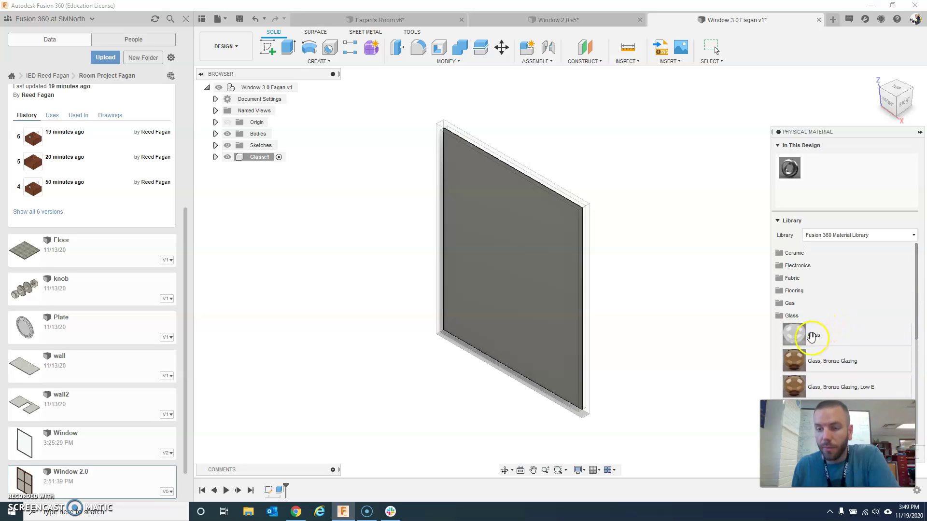
left_click_drag(813, 336, 833, 166)
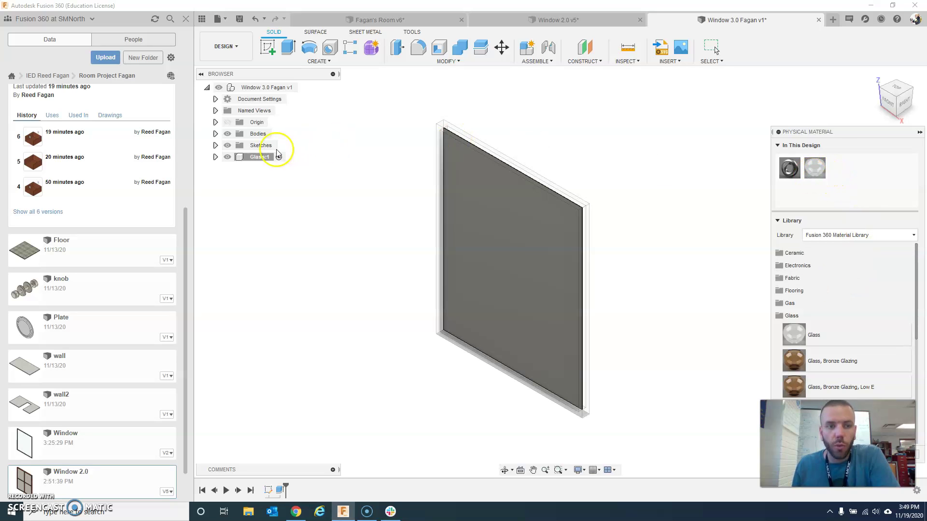
- Apply the Glass material to Body1 inside the Glass:1 component
left_click(216, 157)
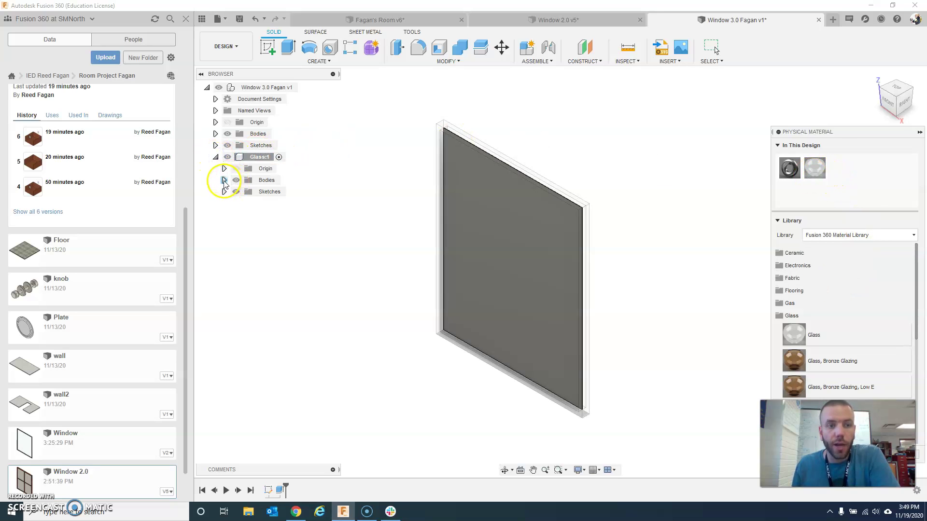
left_click(224, 180)
left_click(273, 192)
left_click_drag(817, 174, 272, 192)
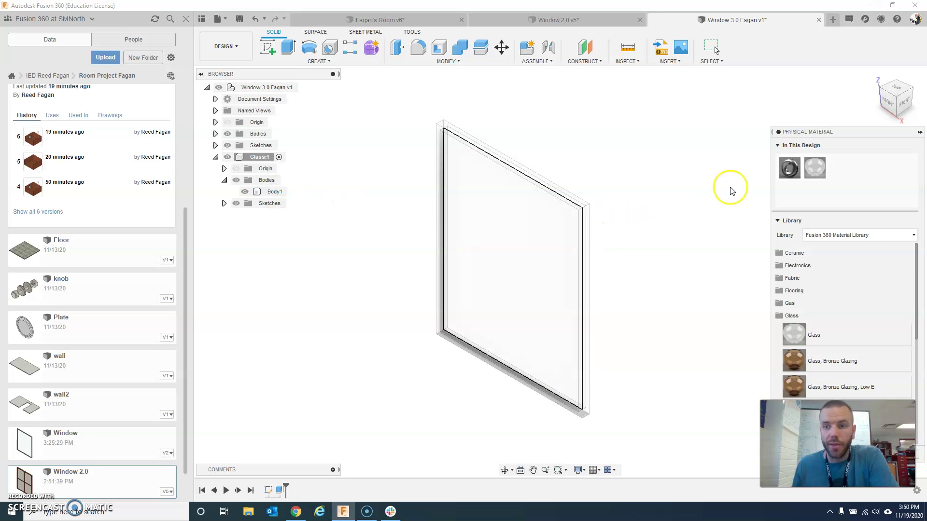
left_click(555, 220)
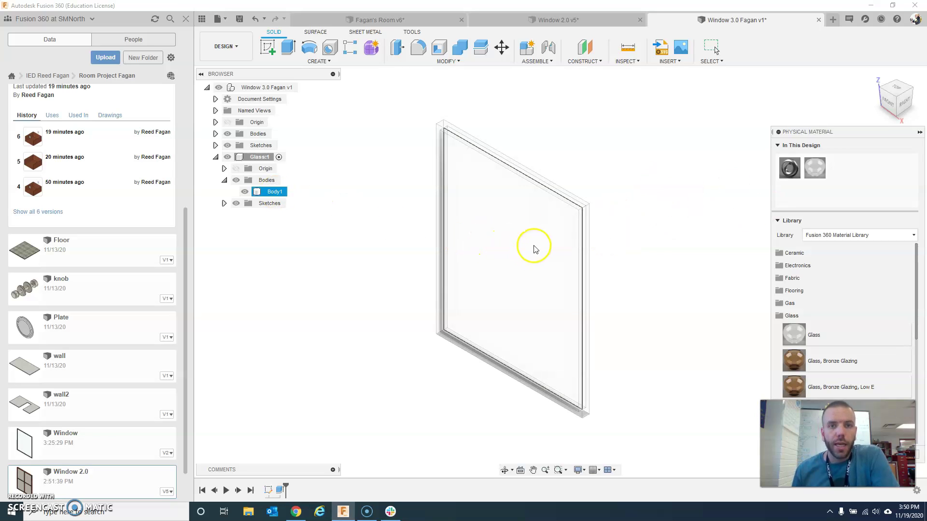
left_click(380, 20)
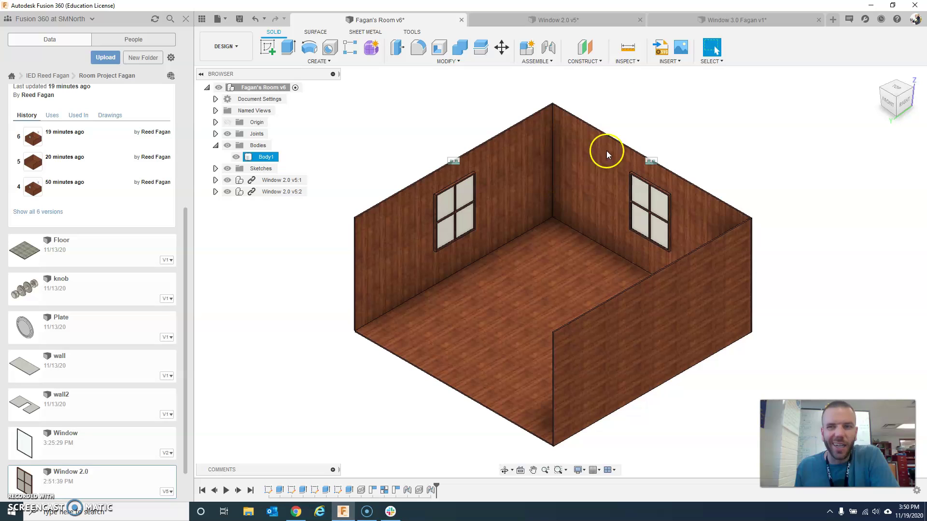
left_click(734, 20)
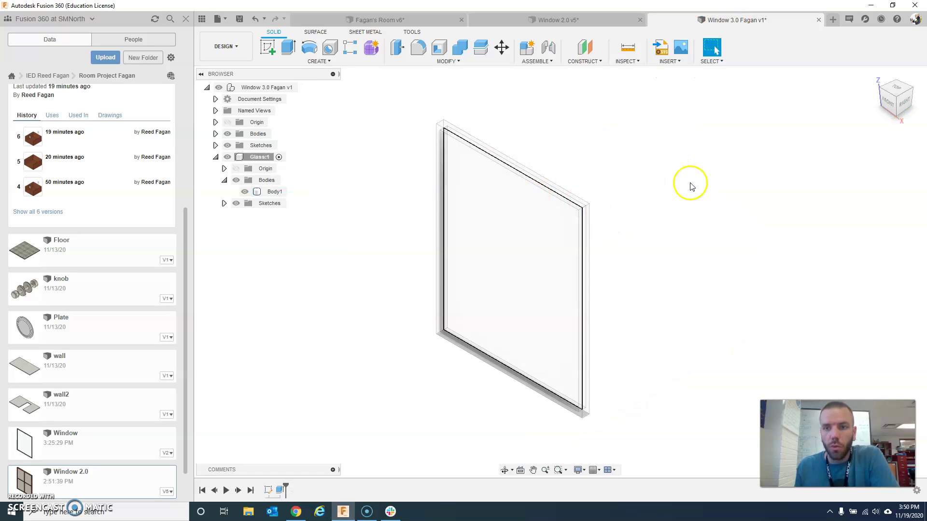
- Download the Powder Coat (White) appearance and apply it to the pane Body1
left_click(457, 62)
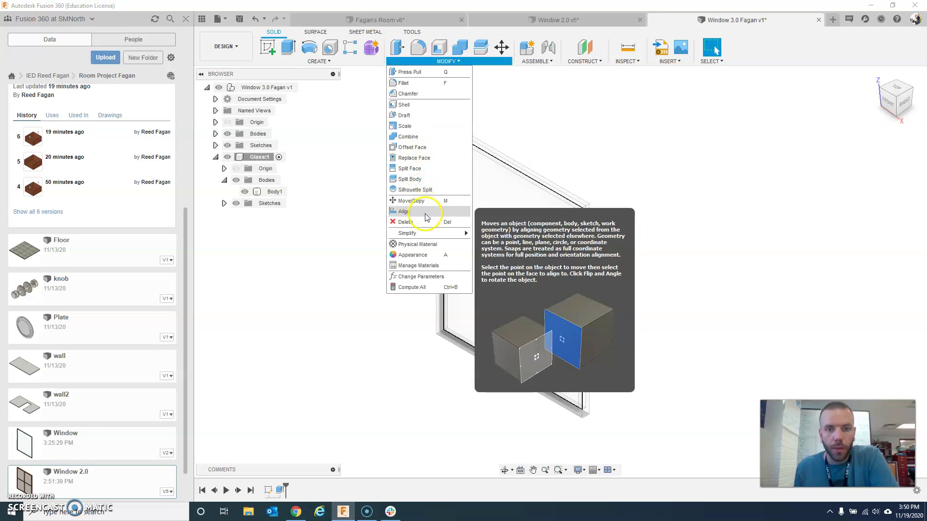
left_click(416, 255)
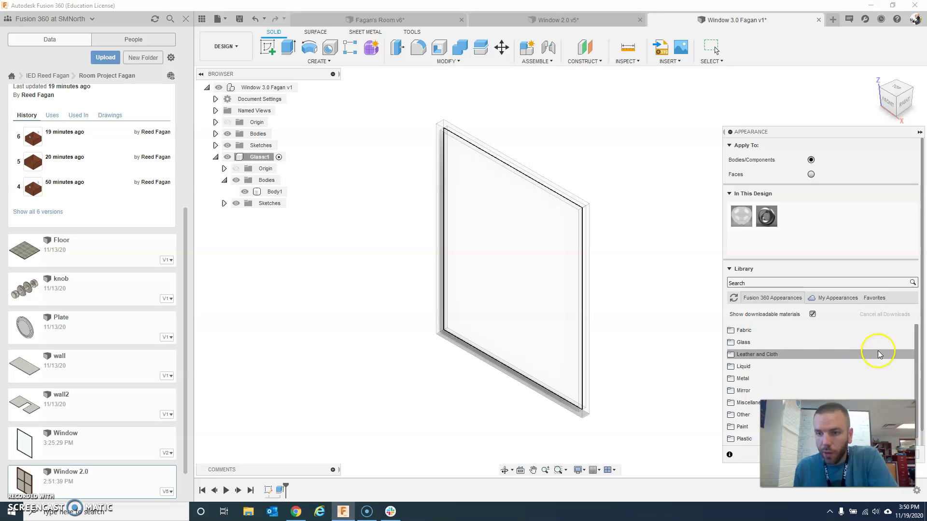
left_click(755, 426)
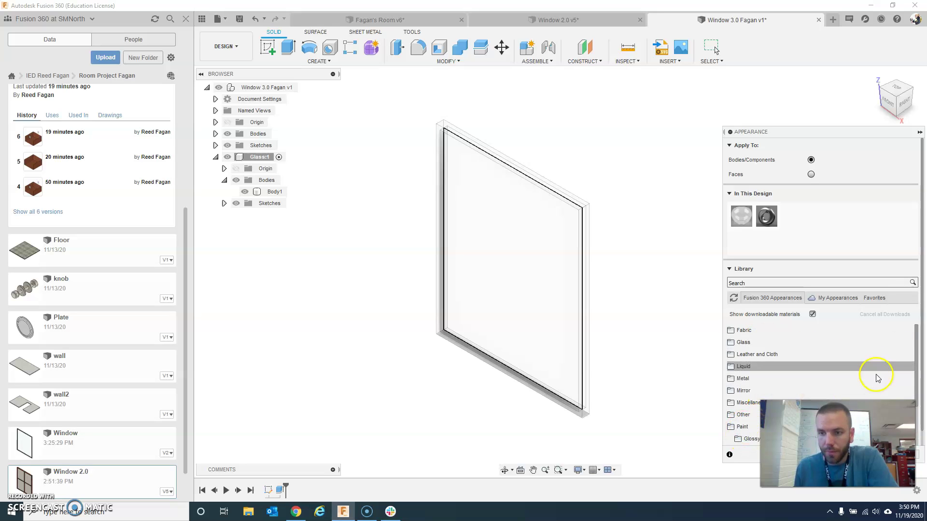
left_click_drag(916, 346, 915, 399)
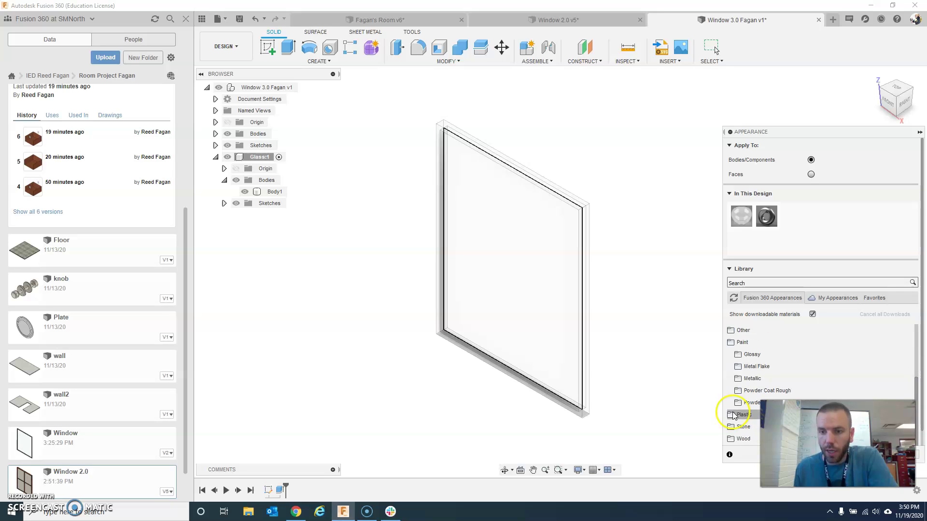
left_click(746, 408)
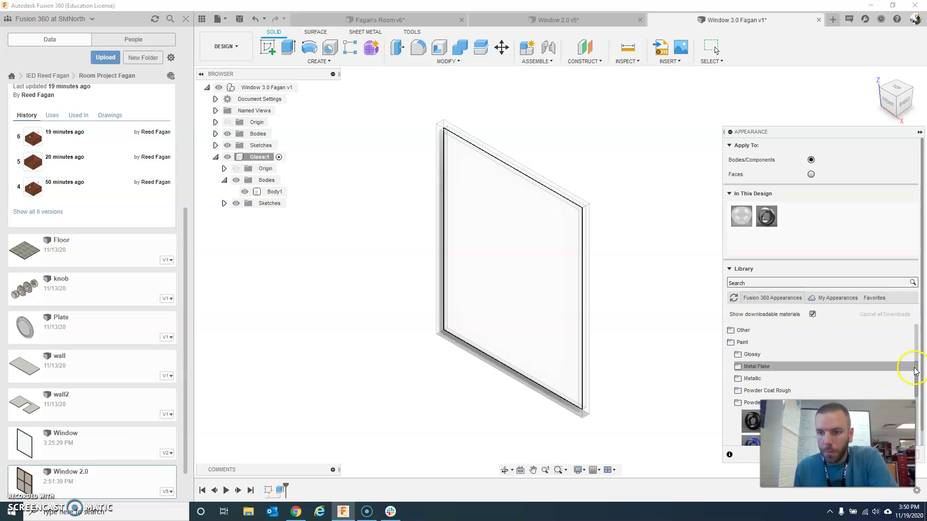
left_click_drag(916, 372, 921, 427)
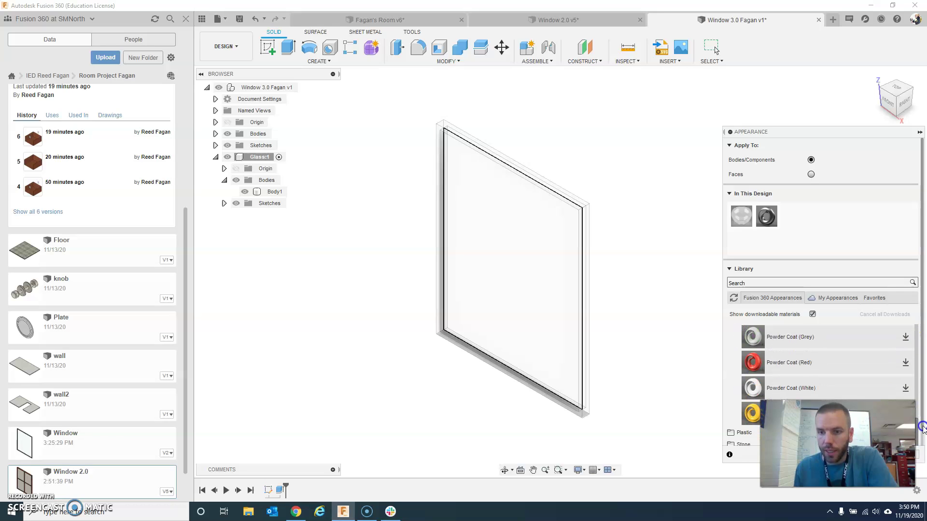
left_click(906, 390)
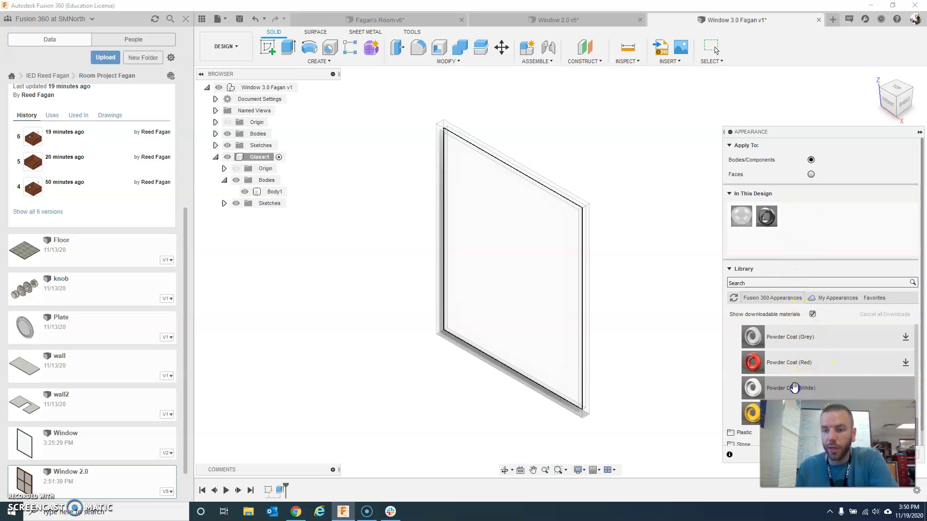
left_click_drag(794, 388, 818, 222)
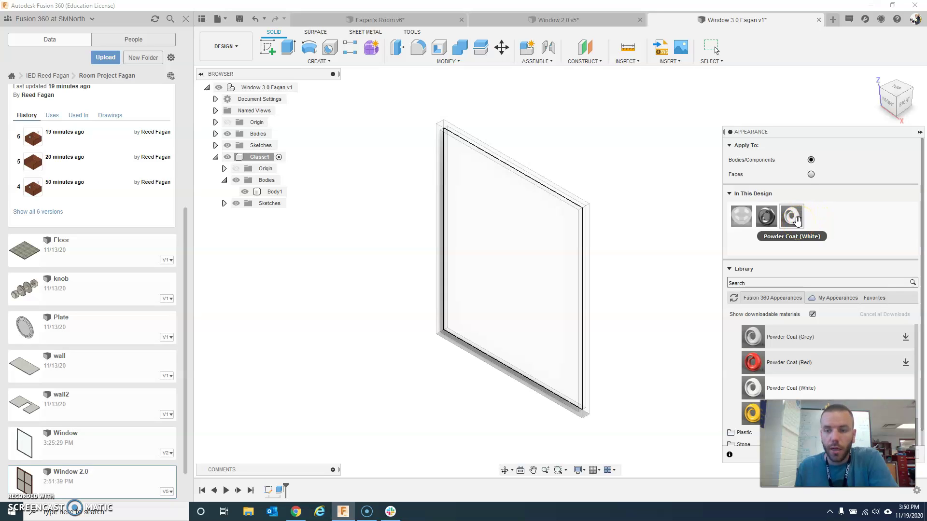
left_click_drag(796, 221, 272, 193)
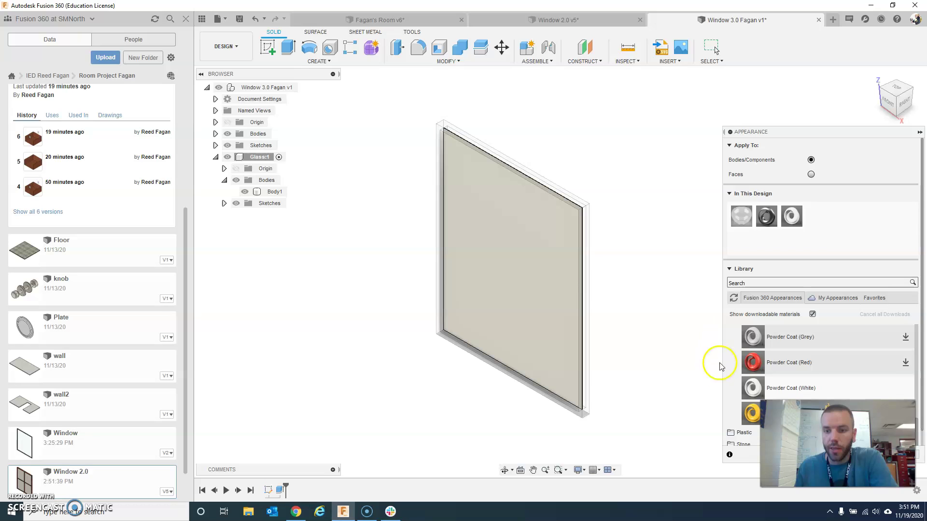
- Close the appearance library and make Window 3.0 Fagan v1 the active component instead of Glass
left_click(919, 458)
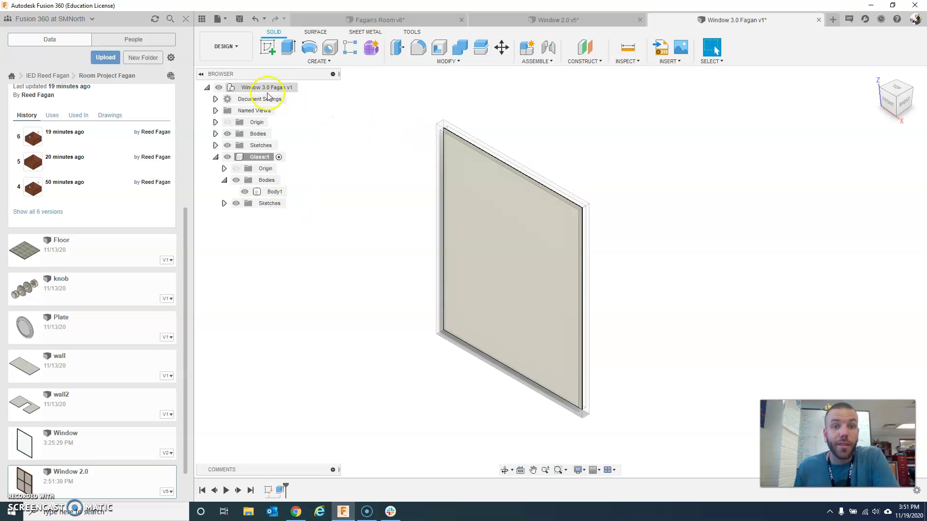
left_click(477, 175)
left_click(410, 186)
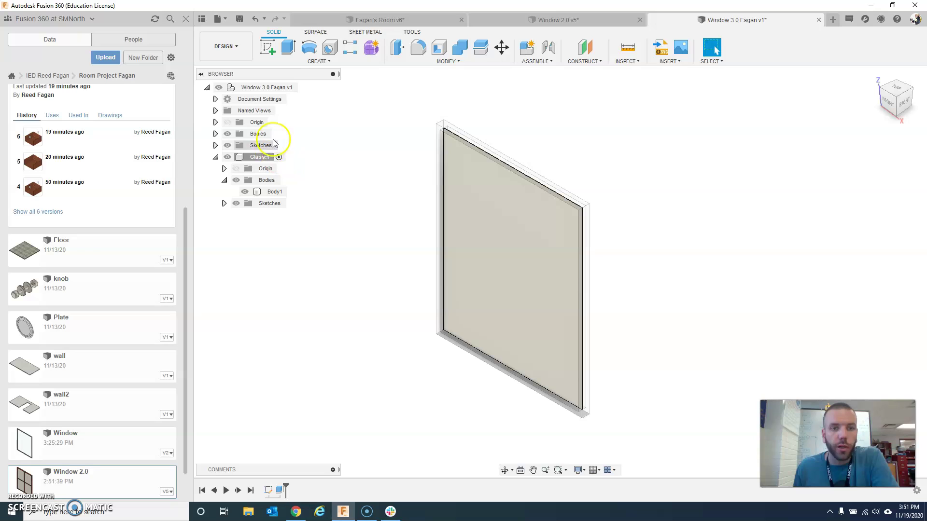
left_click(303, 88)
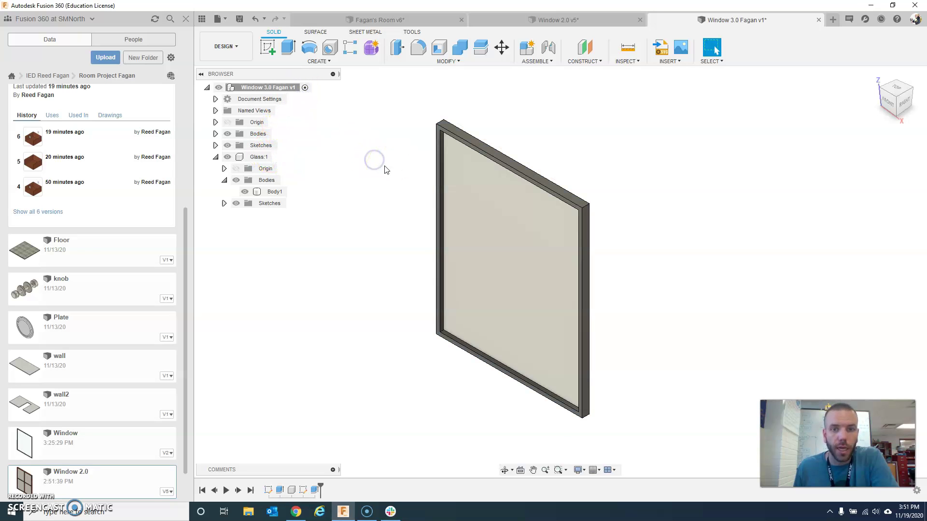
left_click(451, 269)
left_click(420, 248)
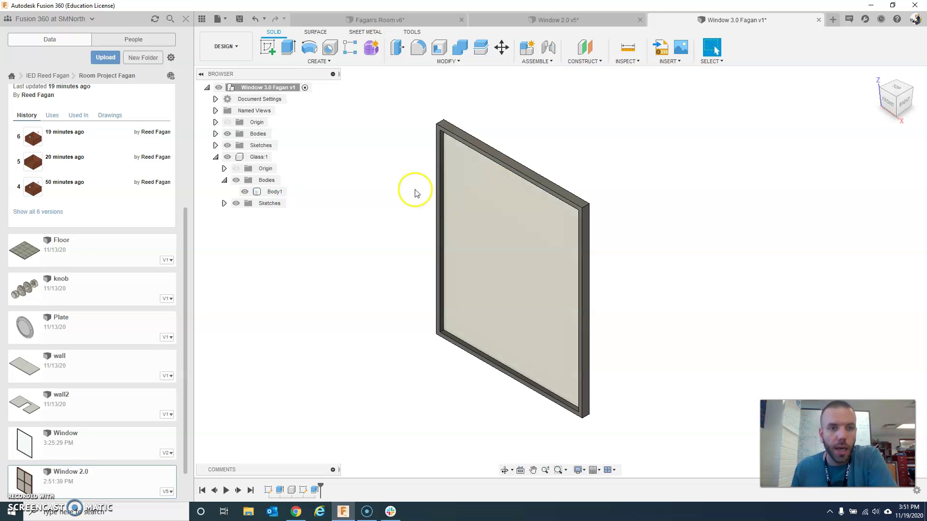
- Create a new sketch on the glass pane's front face and browse the sketch create and modify commands
left_click(268, 50)
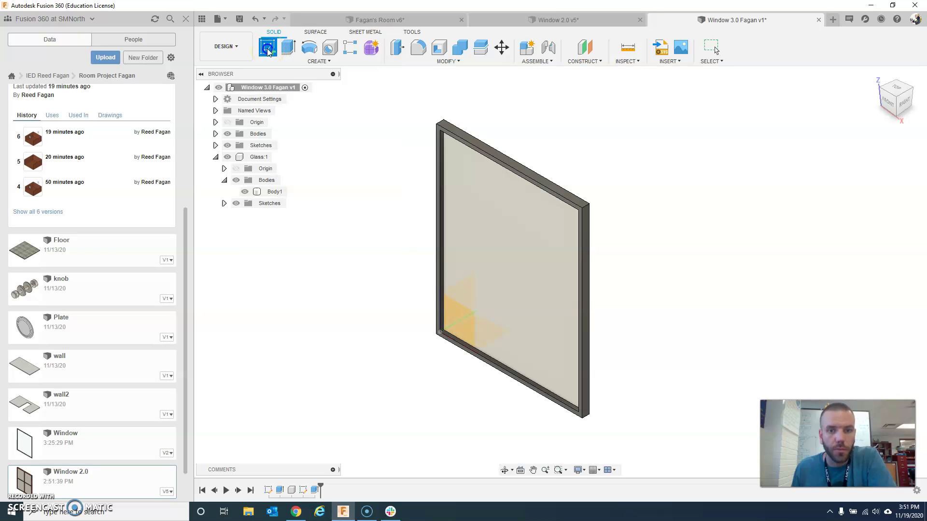
left_click(465, 319)
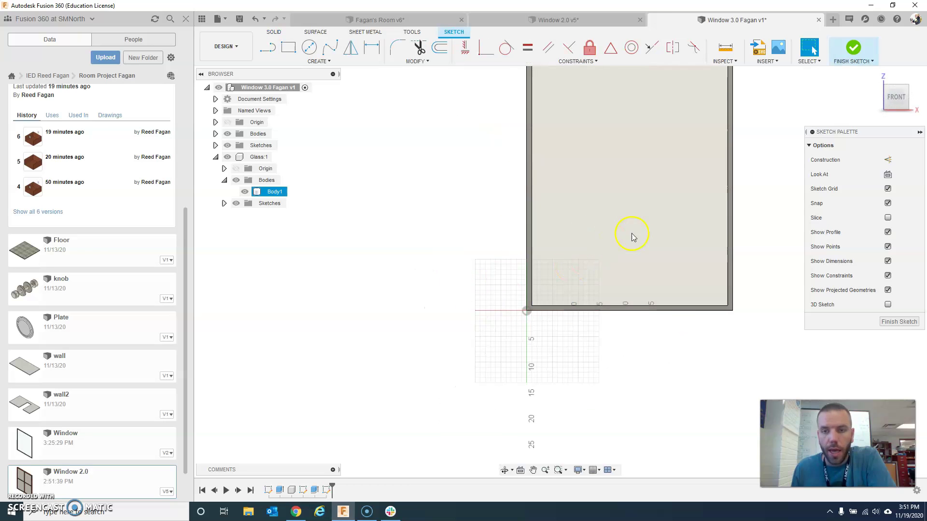
mouse_move(633, 236)
middle_mouse_down()
mouse_move(613, 238)
mouse_move(504, 304)
middle_mouse_up()
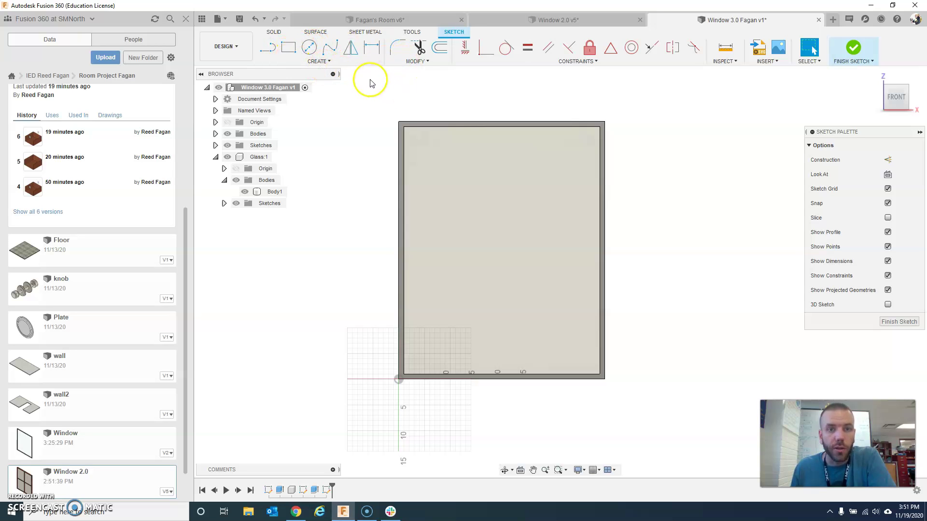
left_click(328, 61)
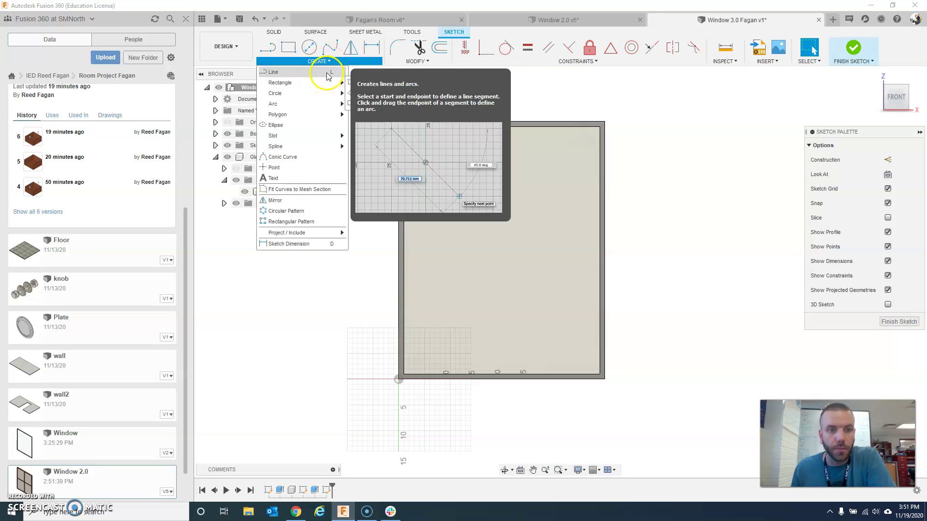
left_click(415, 61)
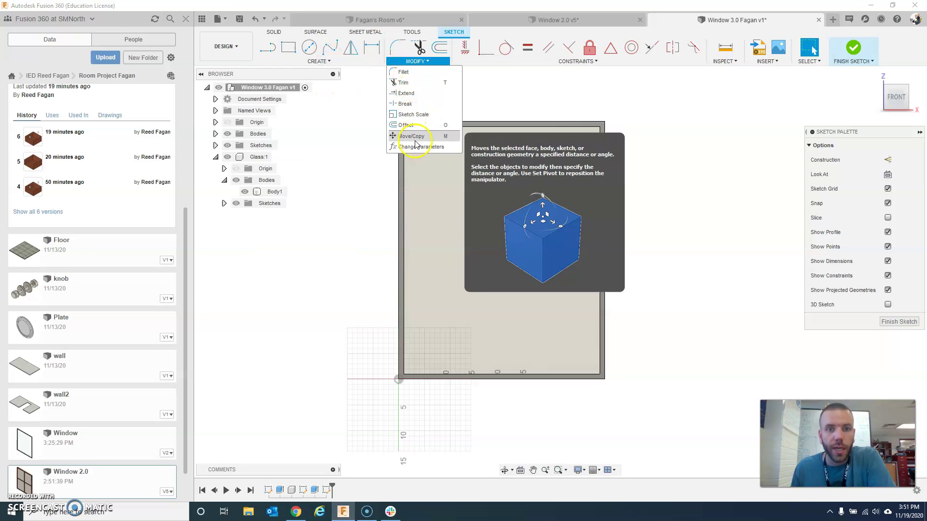
left_click(319, 62)
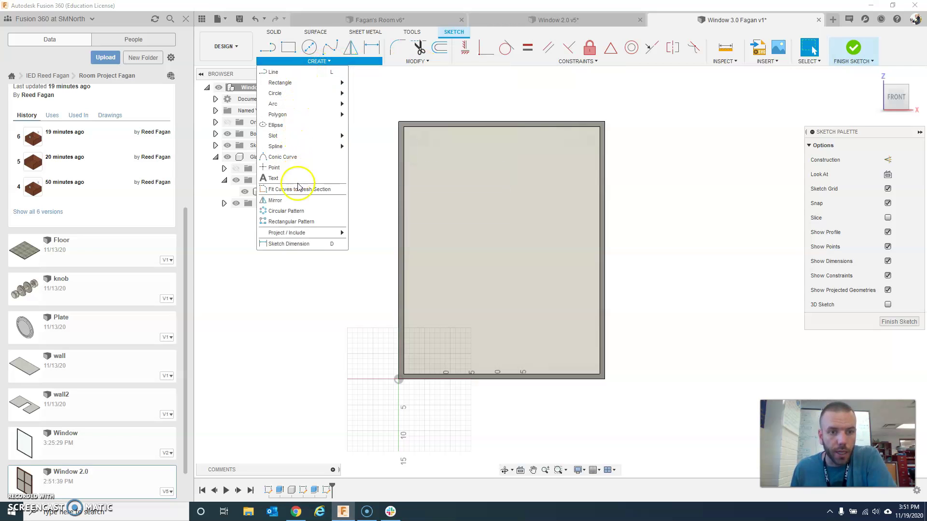
- Select four frame edges, ending with the right and bottom edges, as Project geometry
mouse_move(291, 233)
left_click(368, 232)
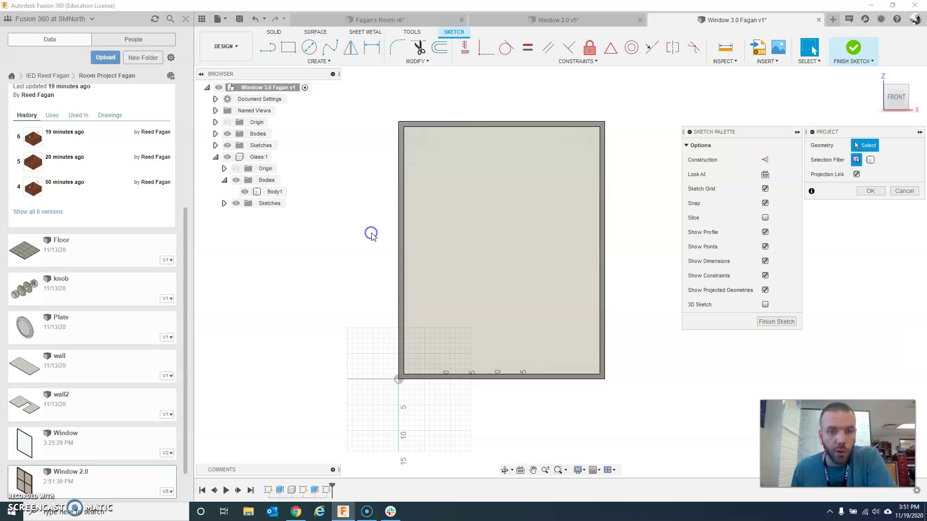
left_click(399, 228)
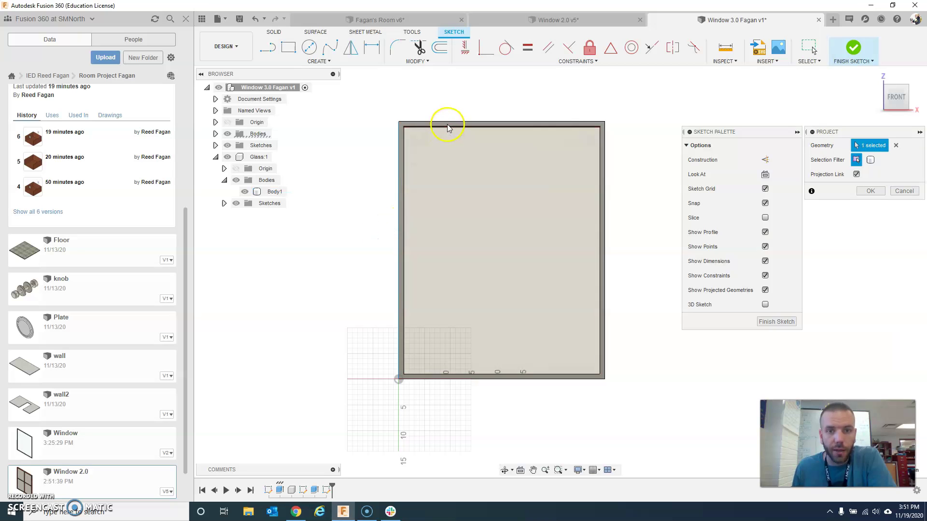
left_click(447, 122)
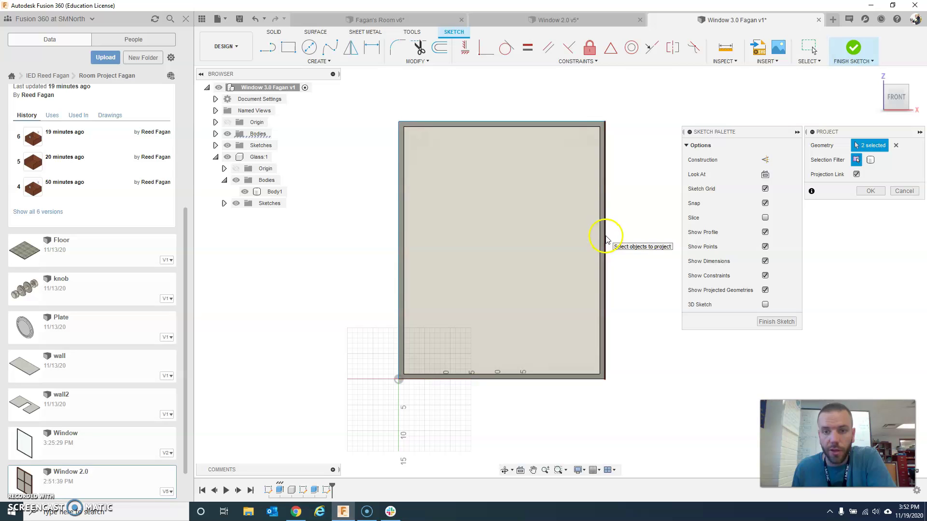
left_click(606, 239)
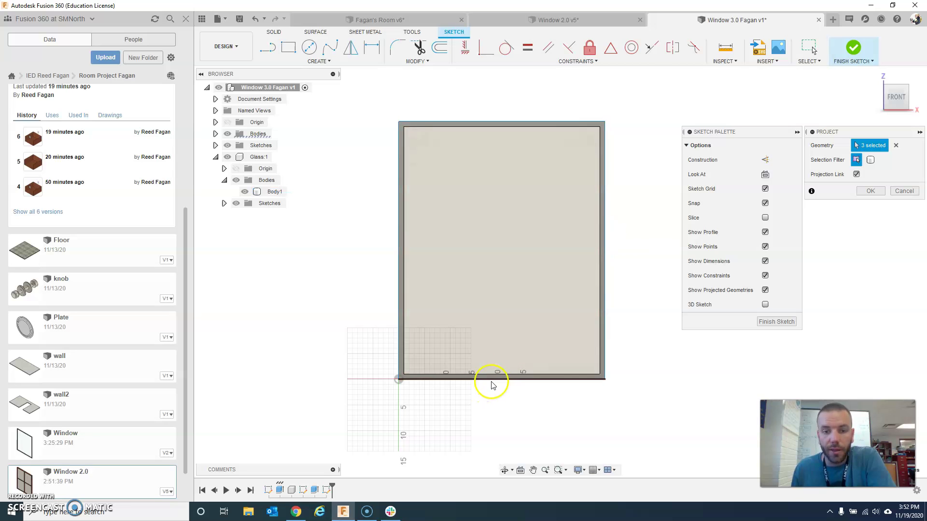
left_click(492, 379)
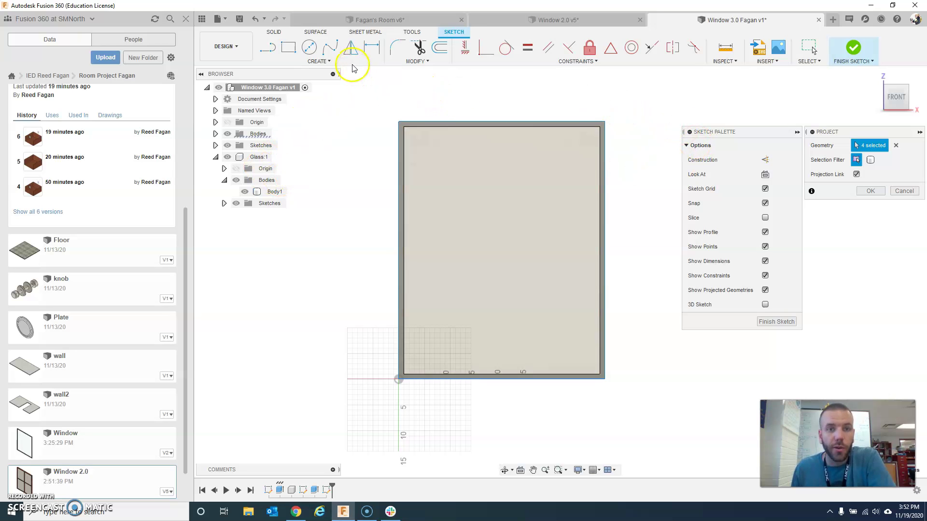
- Commit the projection and draw the vertical muntin rectangle from the top edge to the bottom edge
left_click(288, 47)
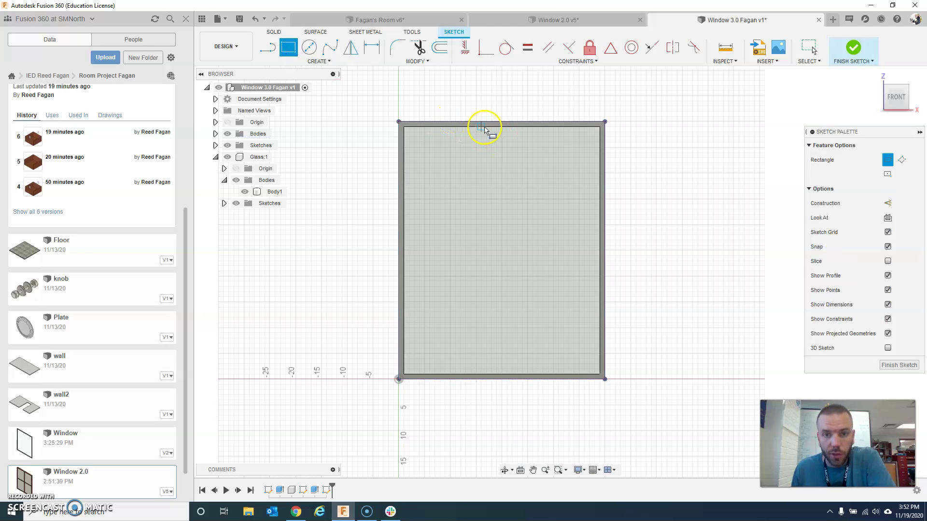
scroll(487, 127, "down", 1)
scroll(486, 127, "up", 4)
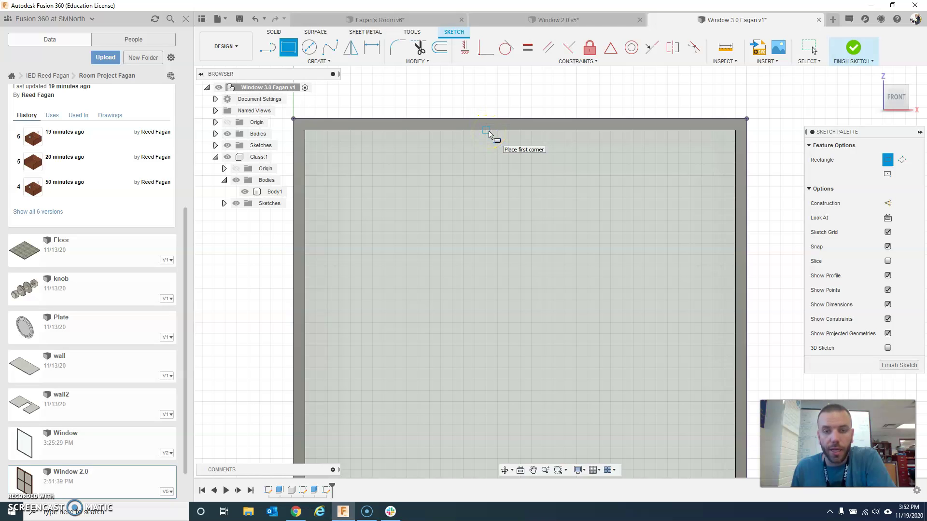
left_click(489, 126)
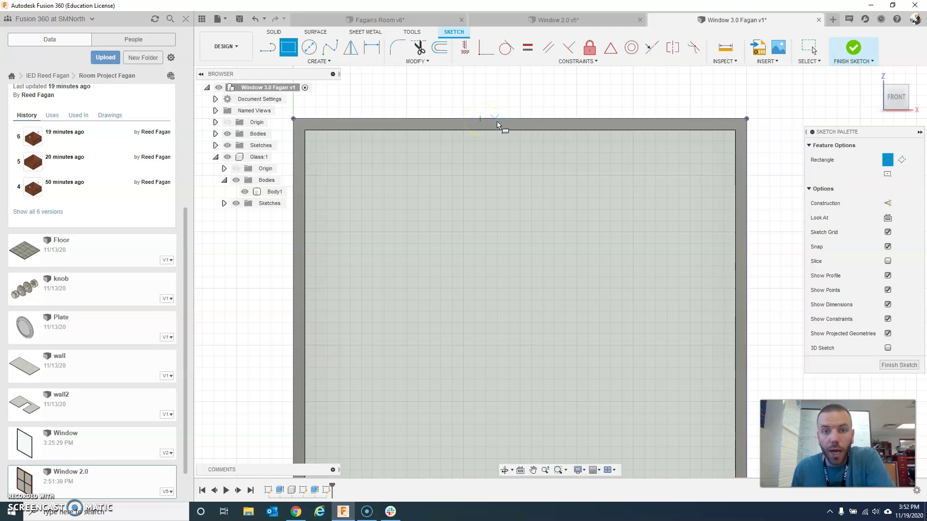
mouse_move(500, 125)
left_mouse_down()
mouse_move(530, 123)
mouse_move(517, 123)
left_mouse_up()
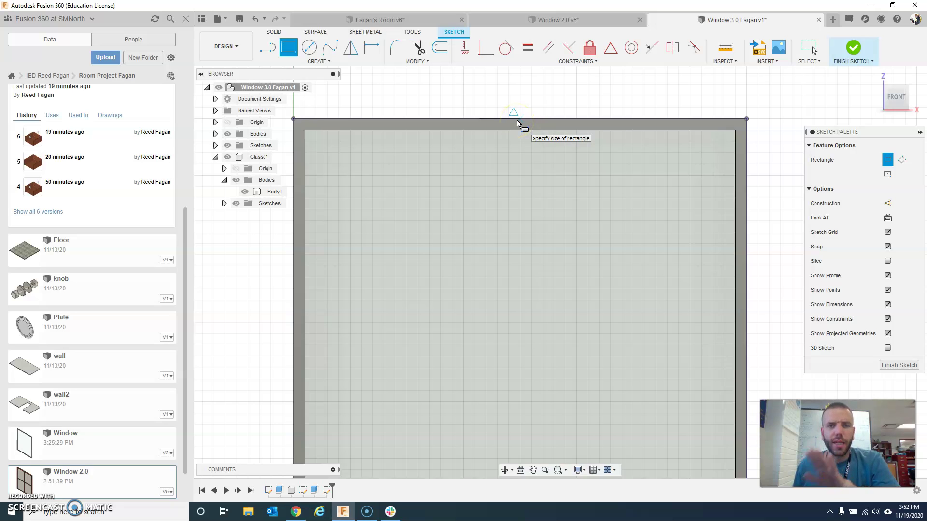
left_click(544, 119)
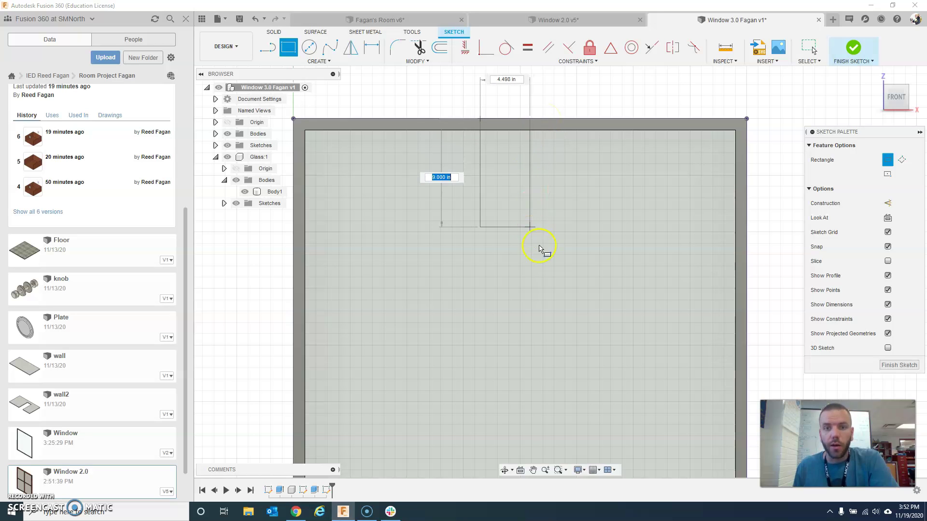
scroll(543, 269, "down", 2)
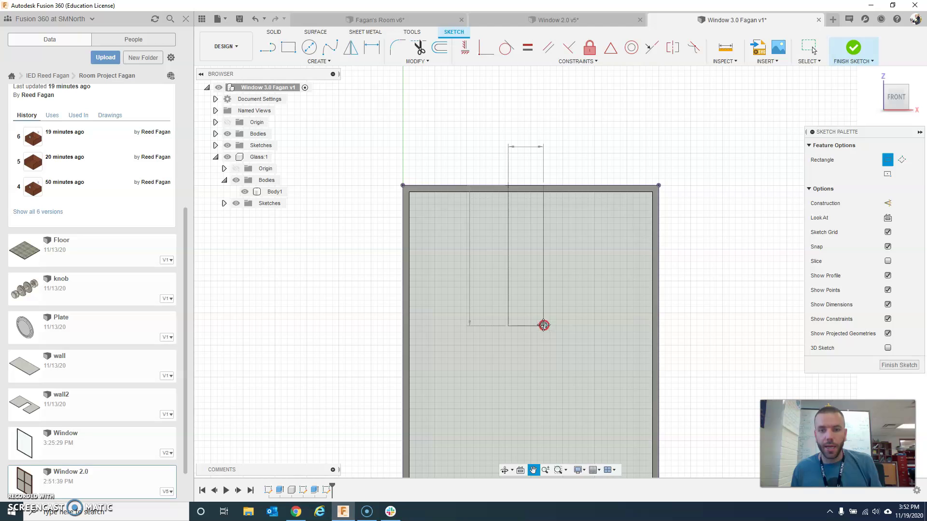
mouse_move(542, 321)
middle_mouse_down()
mouse_move(538, 220)
mouse_move(526, 220)
middle_mouse_up()
scroll(526, 219, "down", 1)
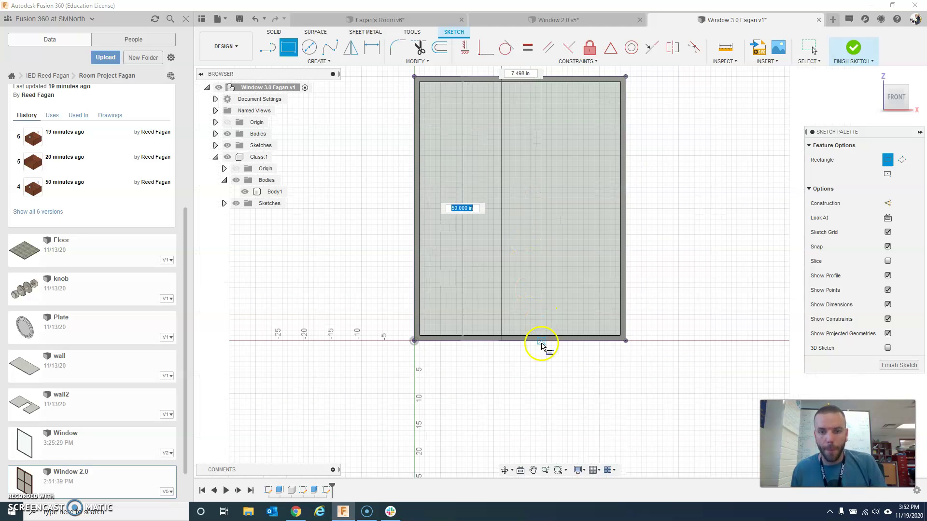
scroll(531, 344, "up", 3)
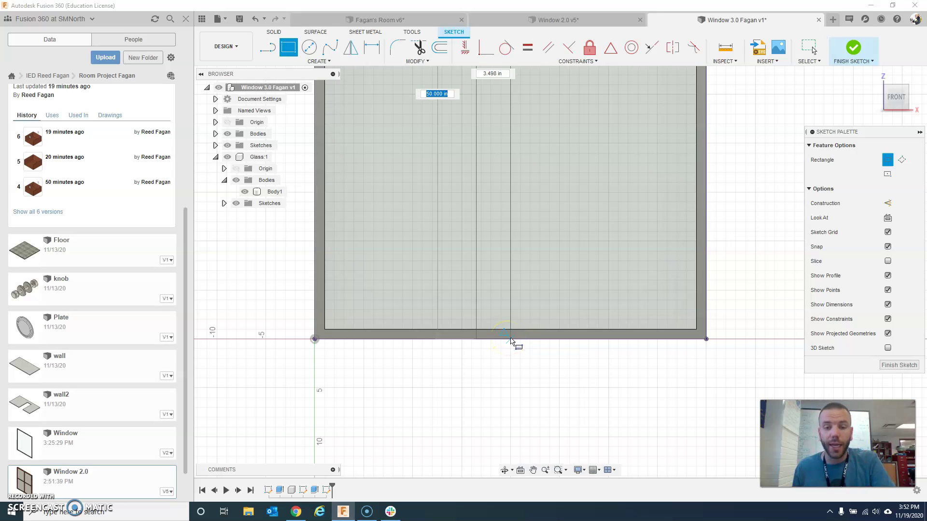
left_click(522, 344)
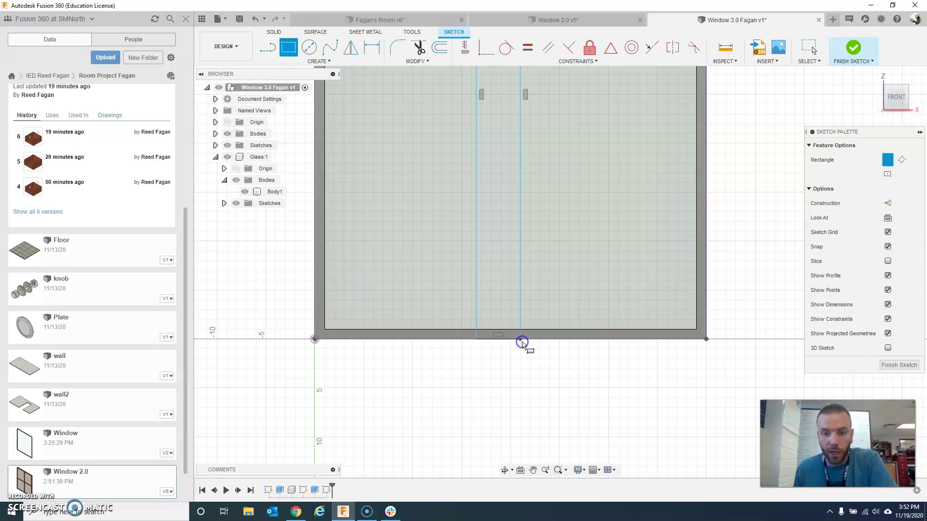
scroll(589, 287, "down", 3)
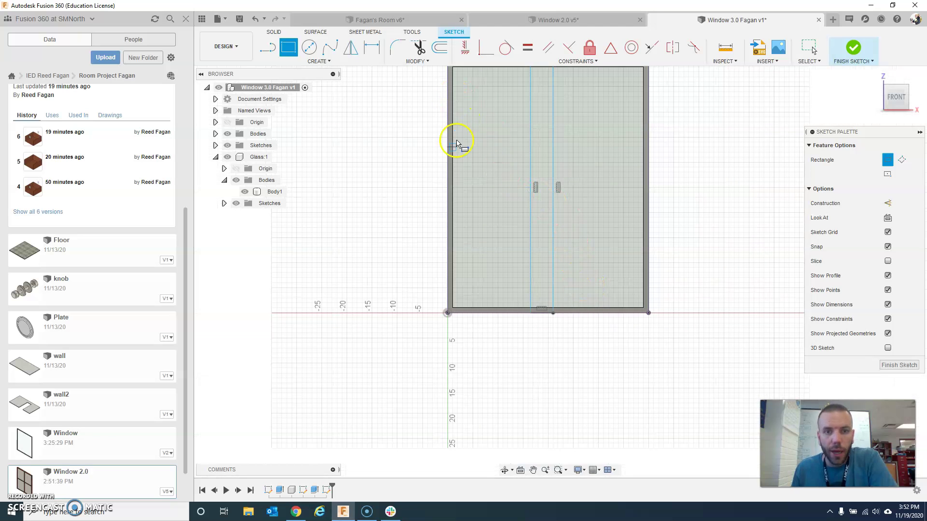
- Draw the horizontal muntin rectangle from the frame's left edge to its right edge
left_click(447, 169)
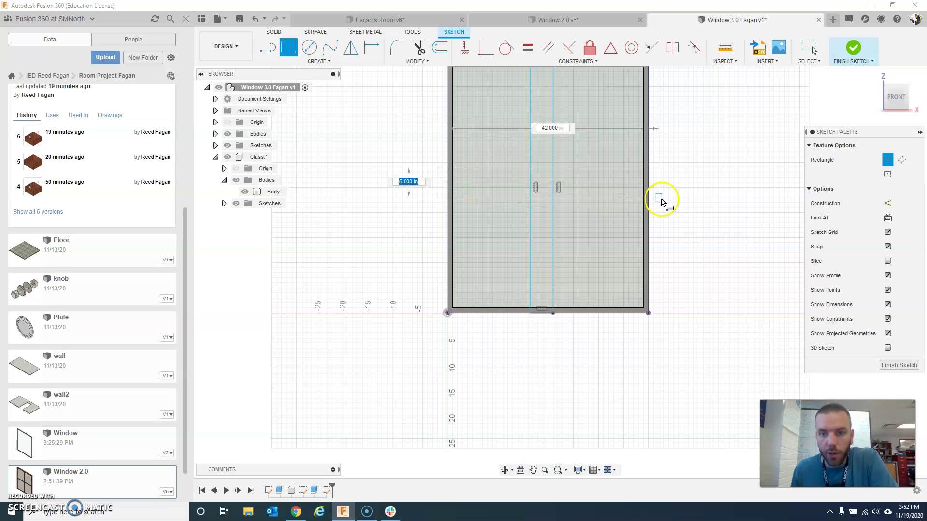
left_click(649, 182)
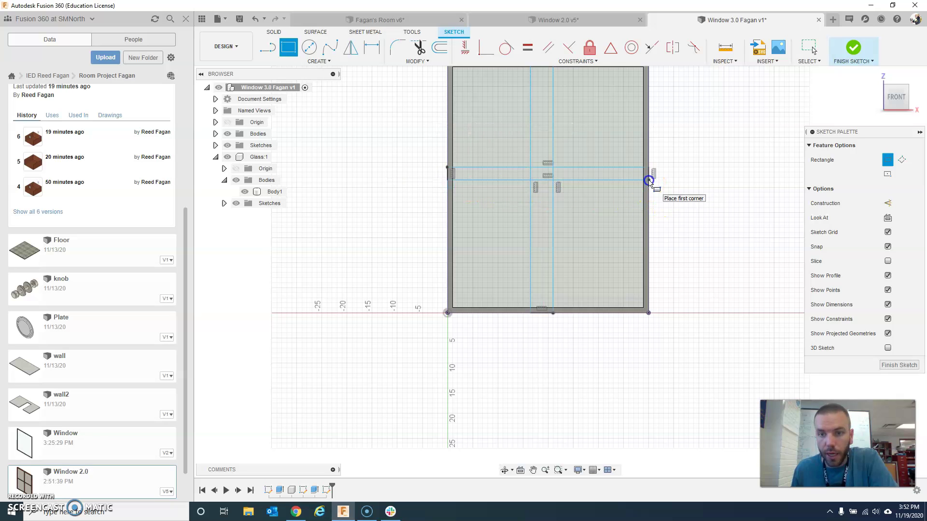
left_click(715, 167)
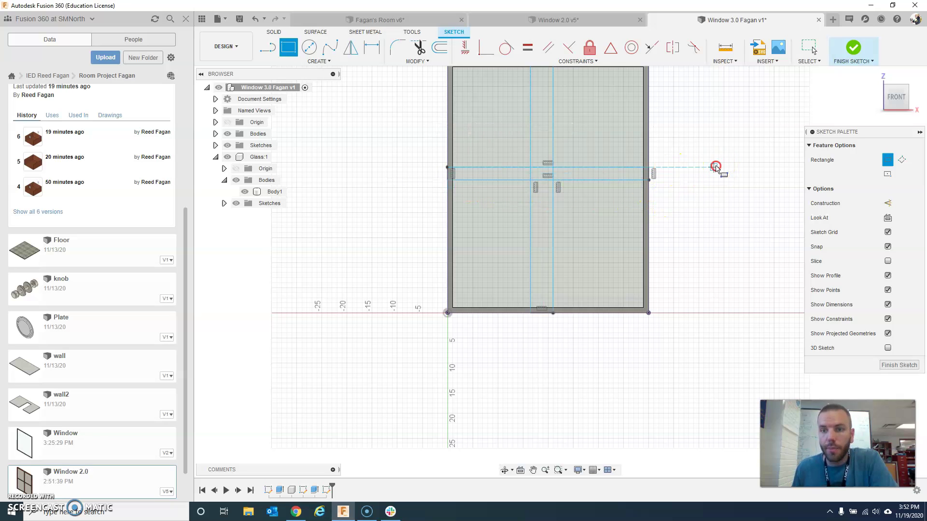
left_click(746, 173)
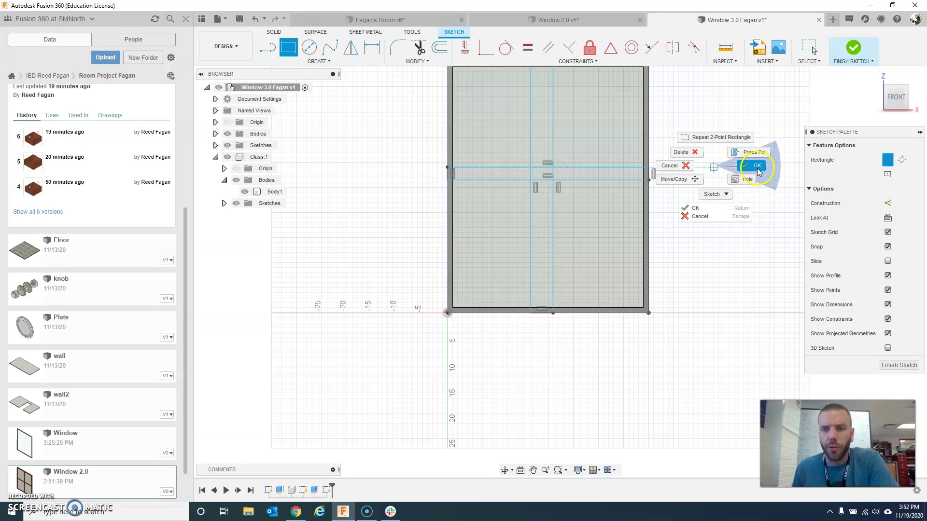
left_click(751, 169)
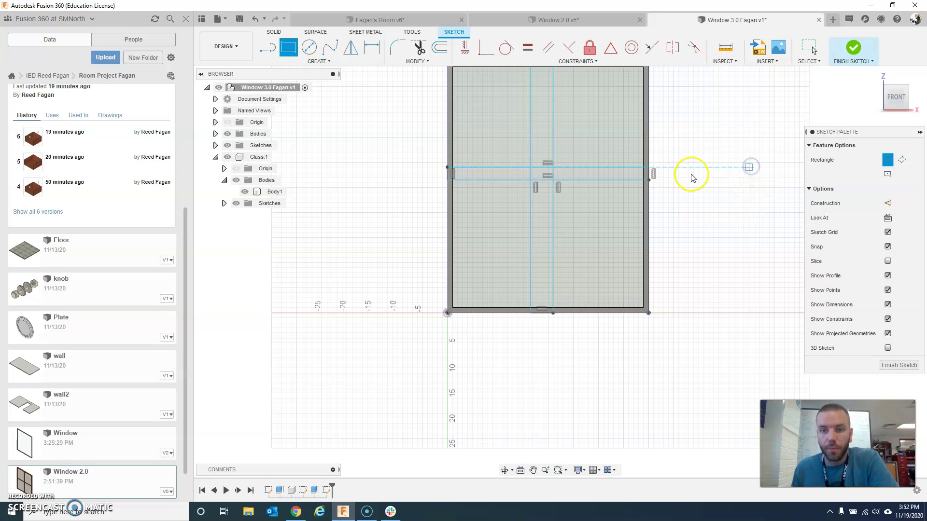
key("Escape")
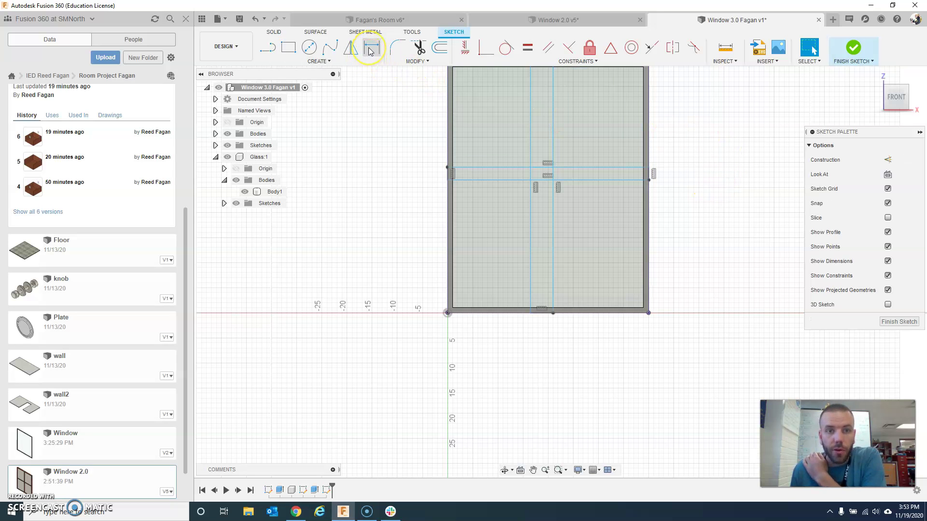
- Dimension the vertical muntin 19.5 from the frame's left edge
left_click(351, 64)
left_click(328, 63)
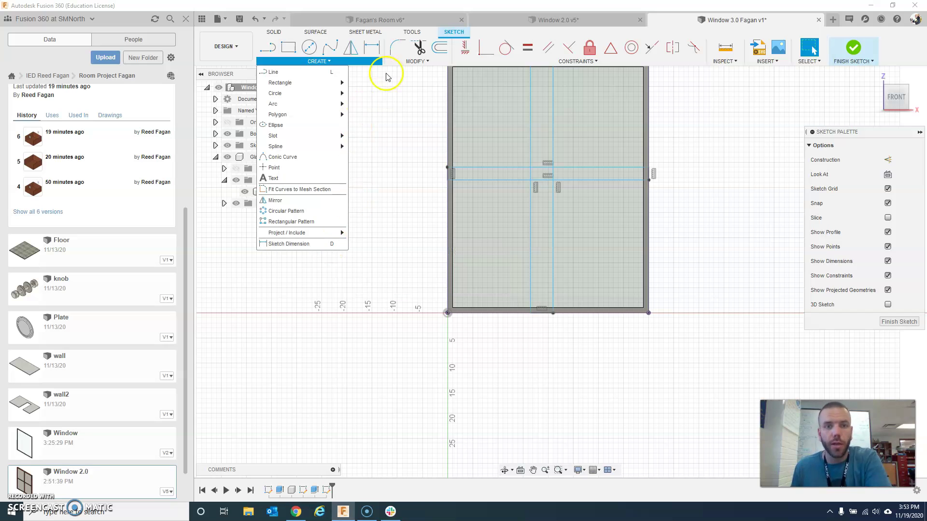
left_click(372, 47)
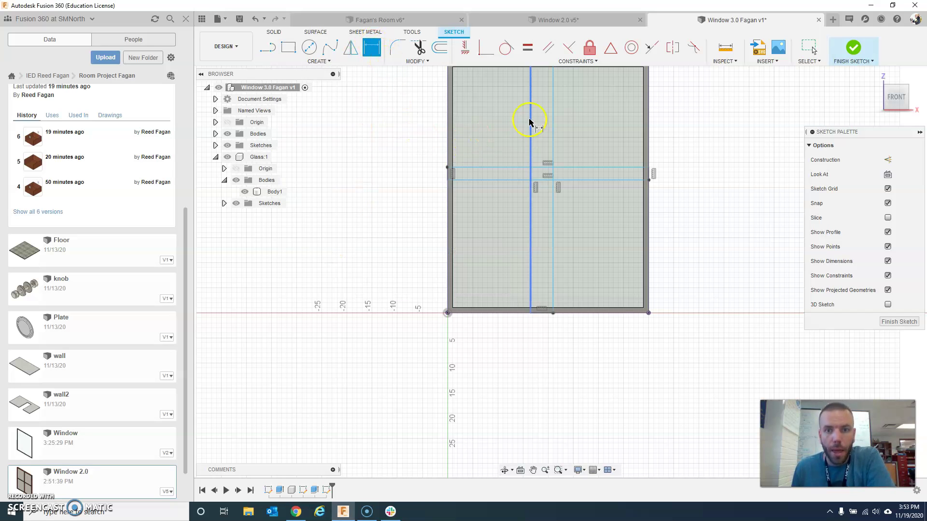
scroll(534, 122, "down", 2)
middle_click_drag(543, 119, 544, 159)
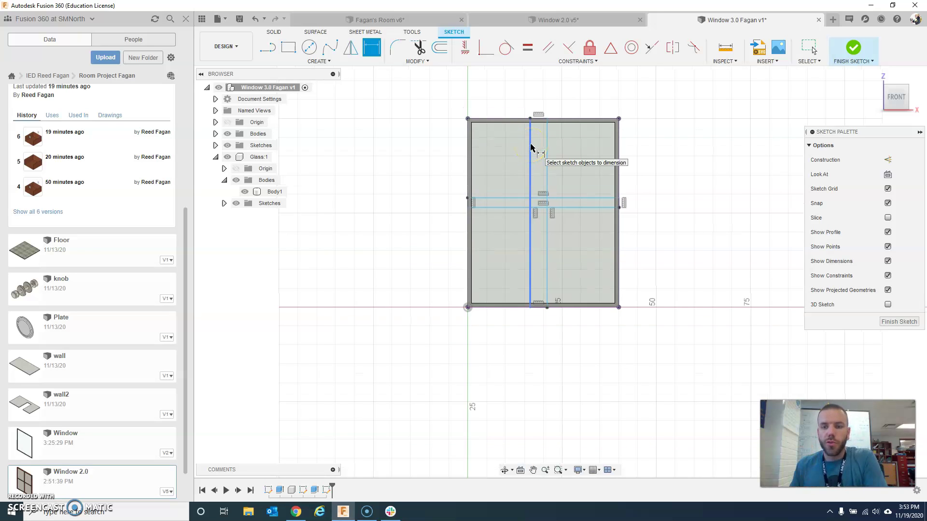
left_click(572, 141)
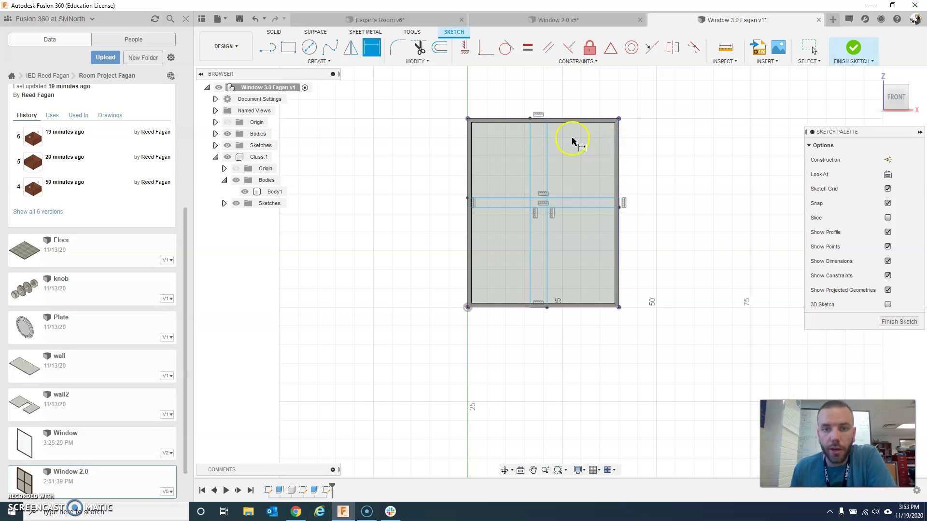
left_click(467, 159)
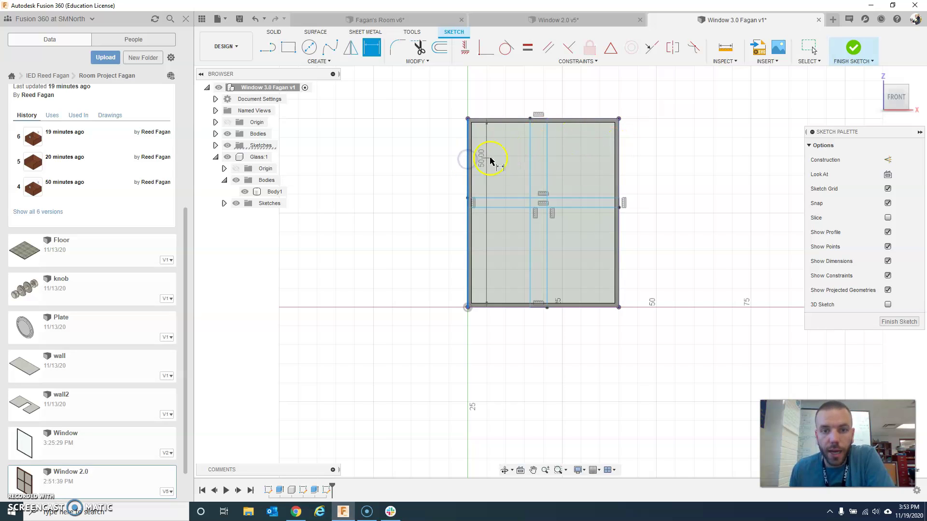
left_click(531, 160)
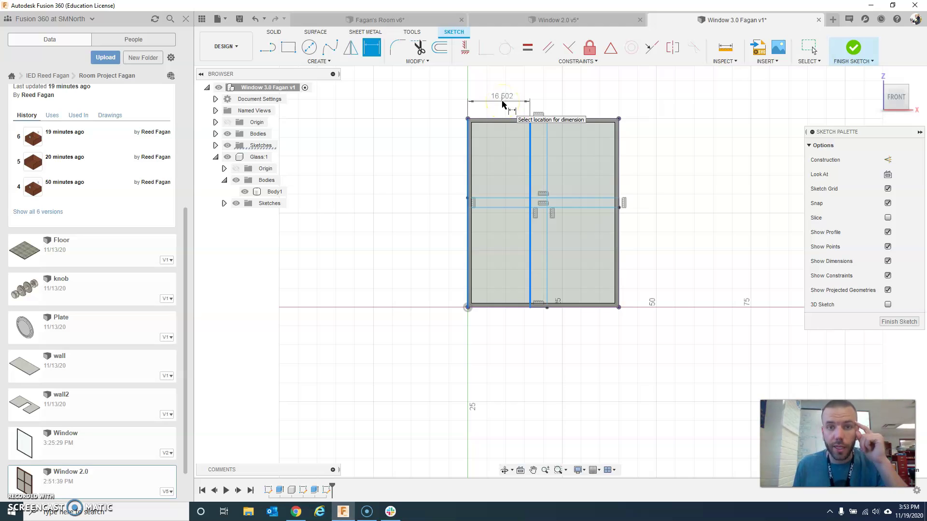
left_click(500, 159)
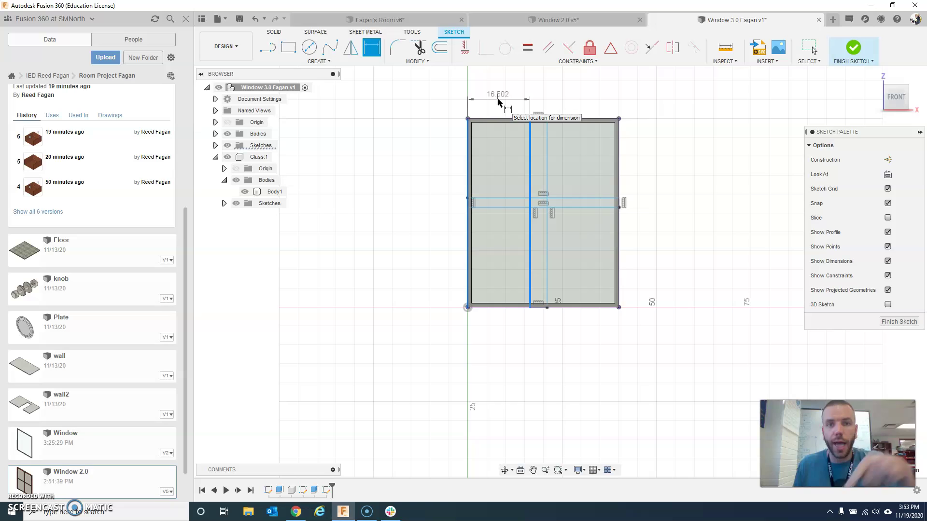
left_click(498, 99)
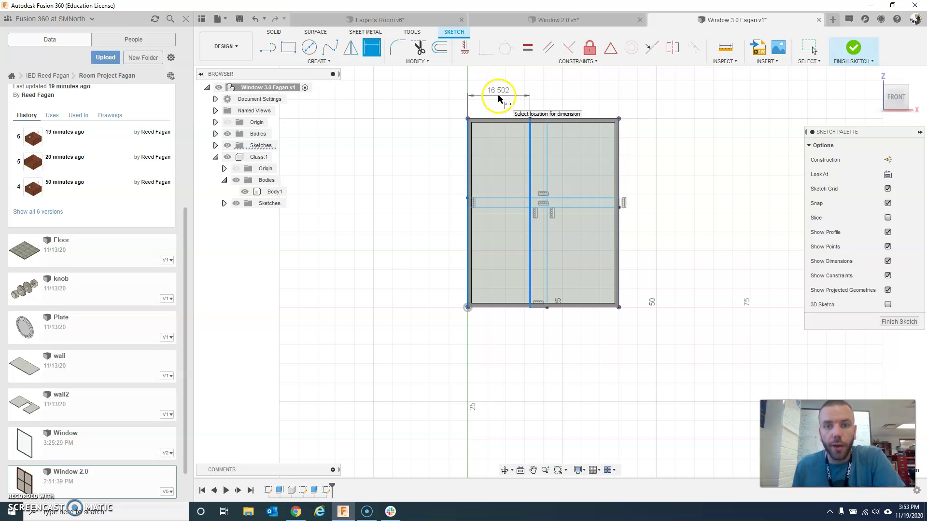
mouse_move(499, 99)
left_mouse_down()
mouse_move(525, 99)
mouse_move(501, 99)
left_mouse_up()
left_click(500, 99)
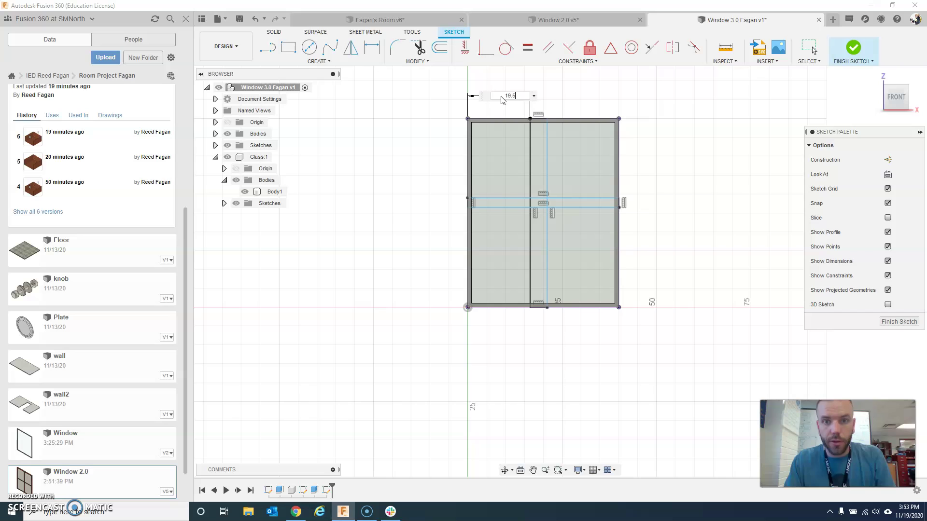
key("Return")
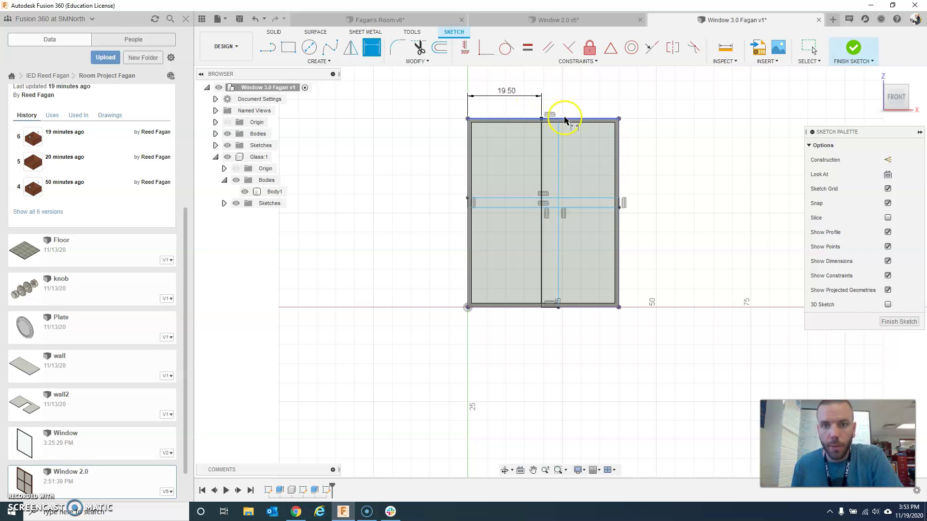
- Dimension the vertical middle line 19.5 from the frame's right edge
left_click(559, 150)
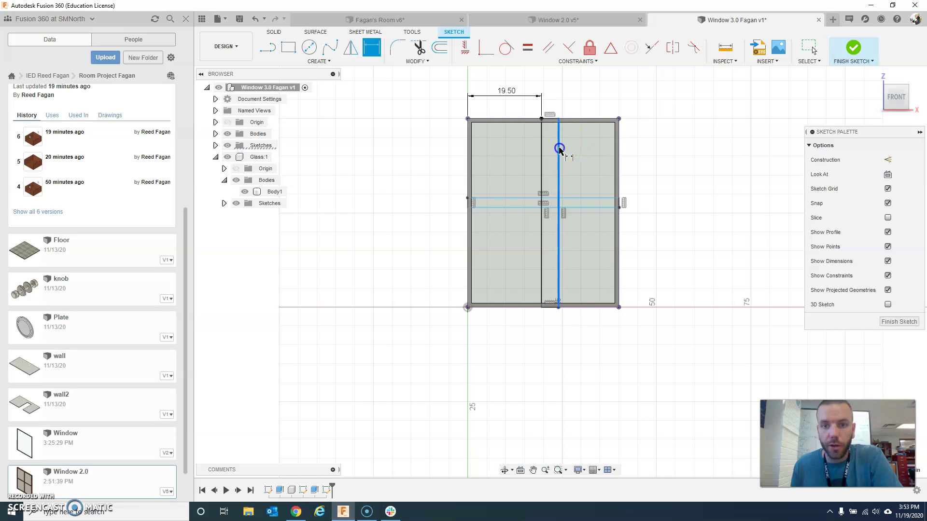
left_click(620, 156)
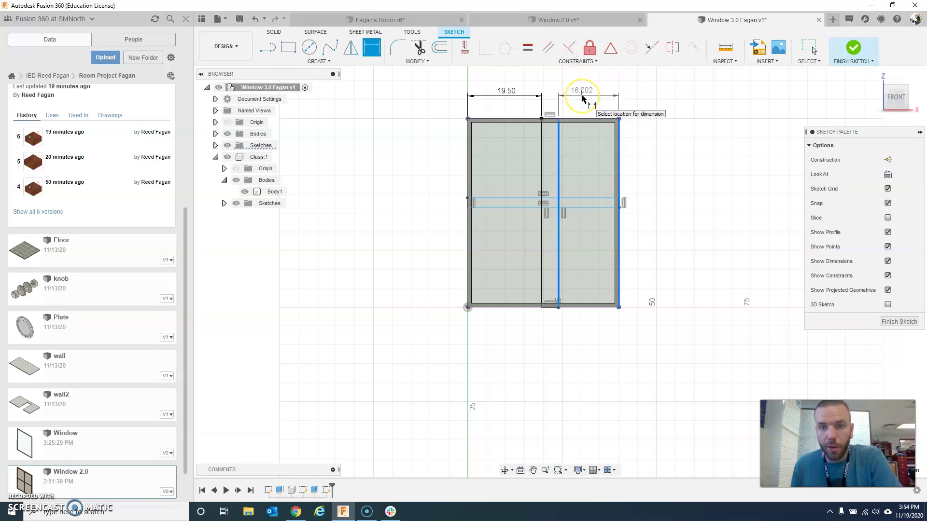
left_click(590, 99)
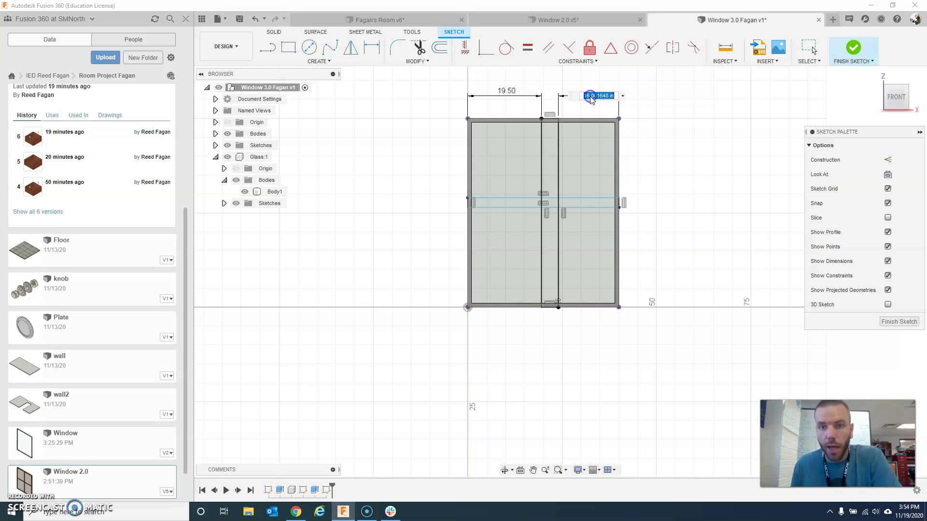
type("19")
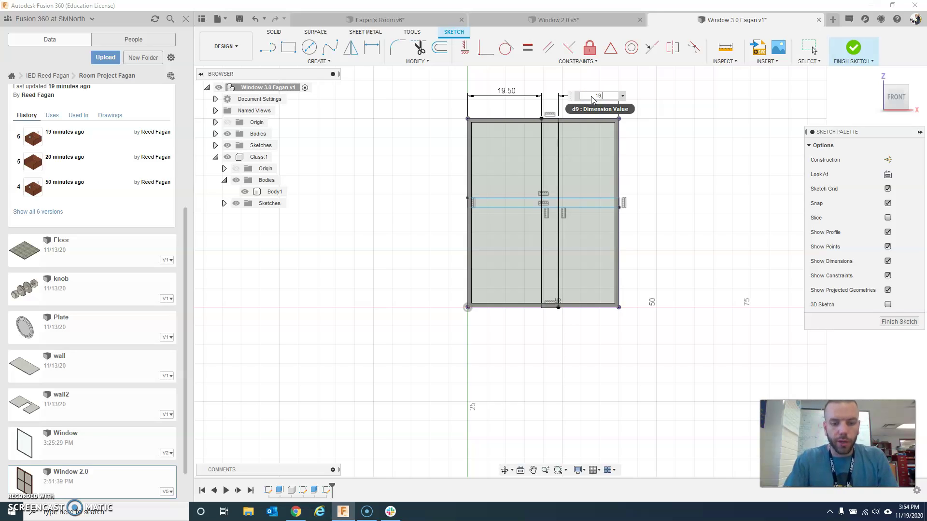
type(".5")
key("Return")
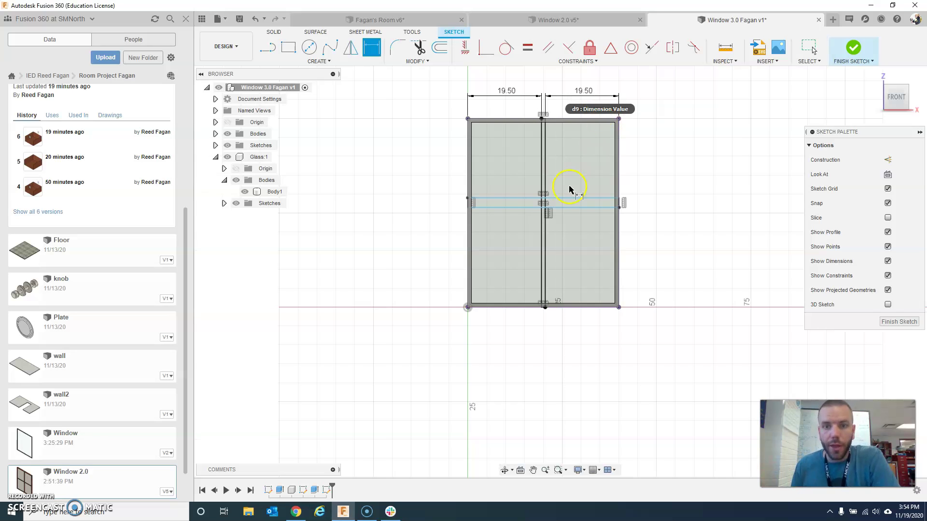
- Dimension the horizontal muntin line 24.5 from both the top edge and the bottom edge
left_click(489, 200)
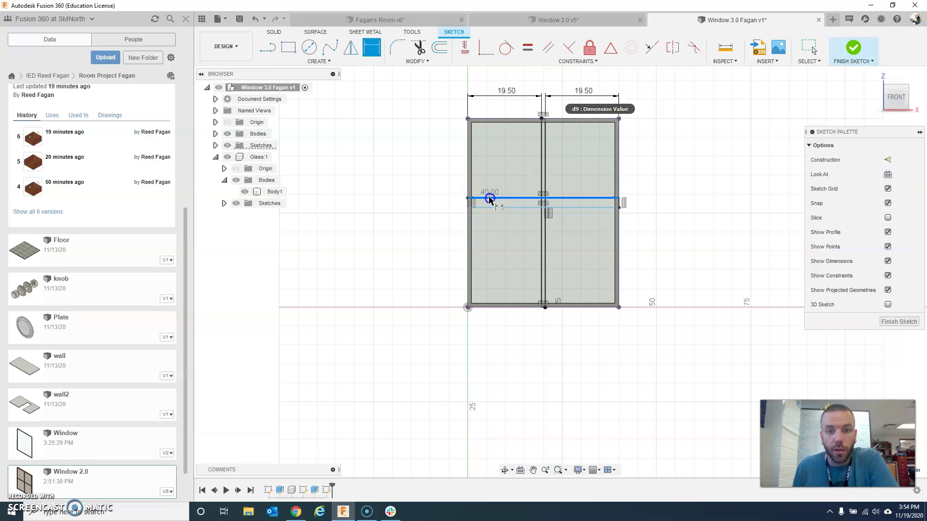
left_click(492, 119)
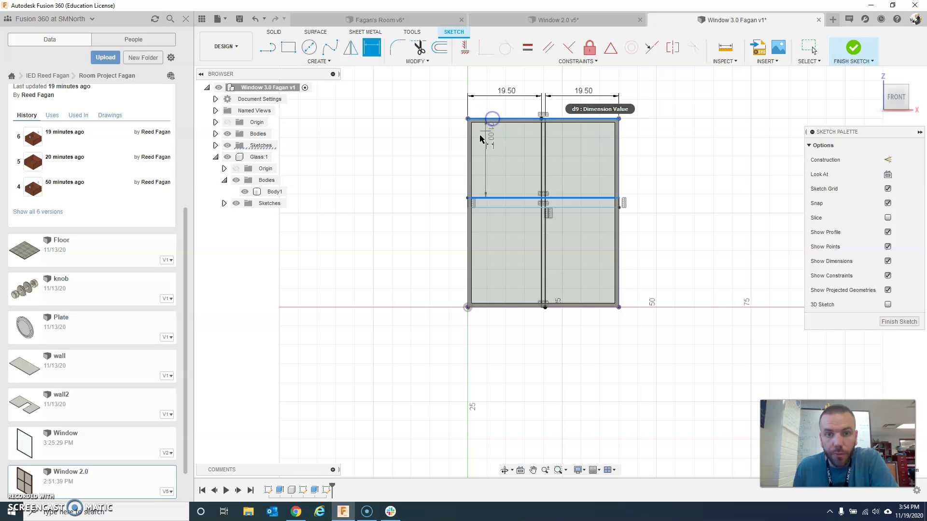
left_click(442, 161)
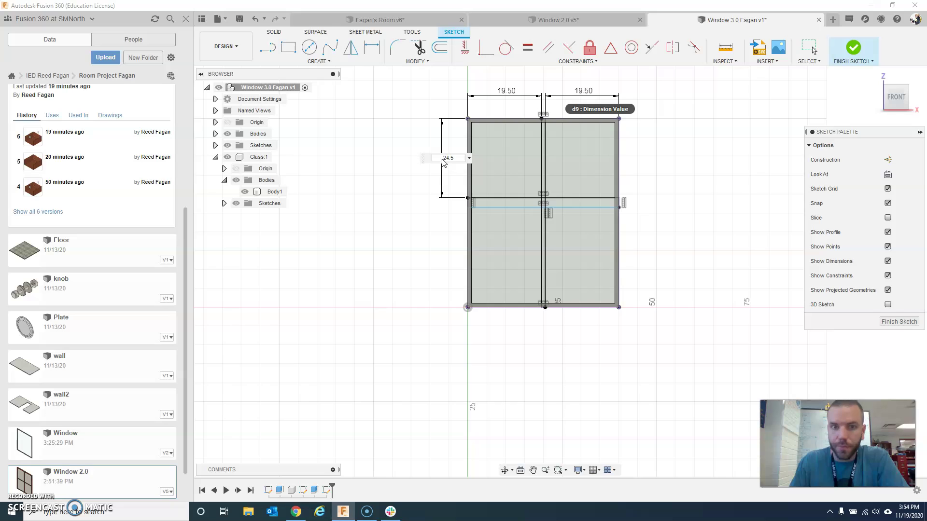
key("Return")
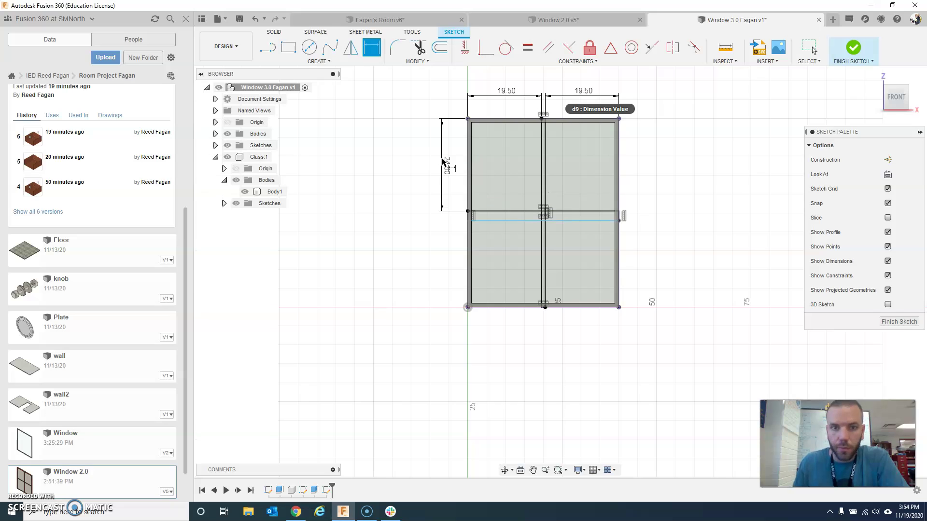
left_click(516, 221)
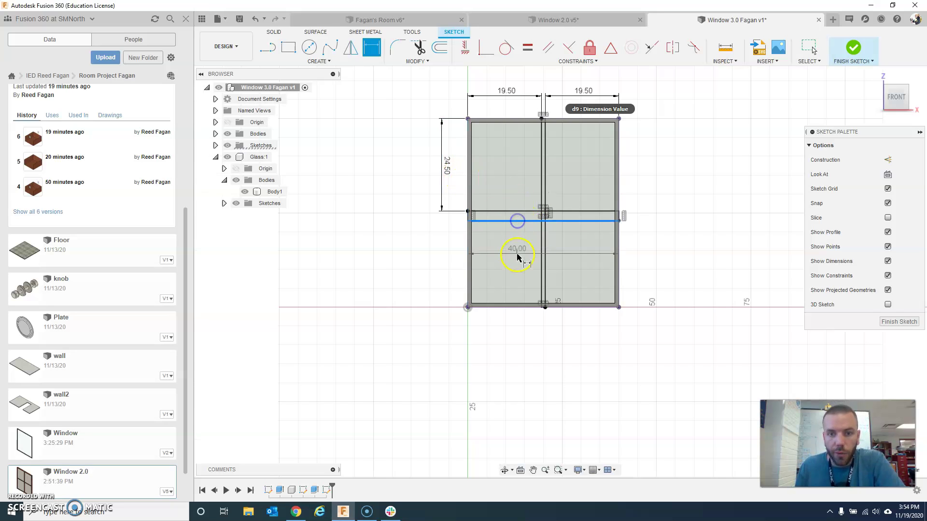
left_click(515, 309)
left_click(440, 269)
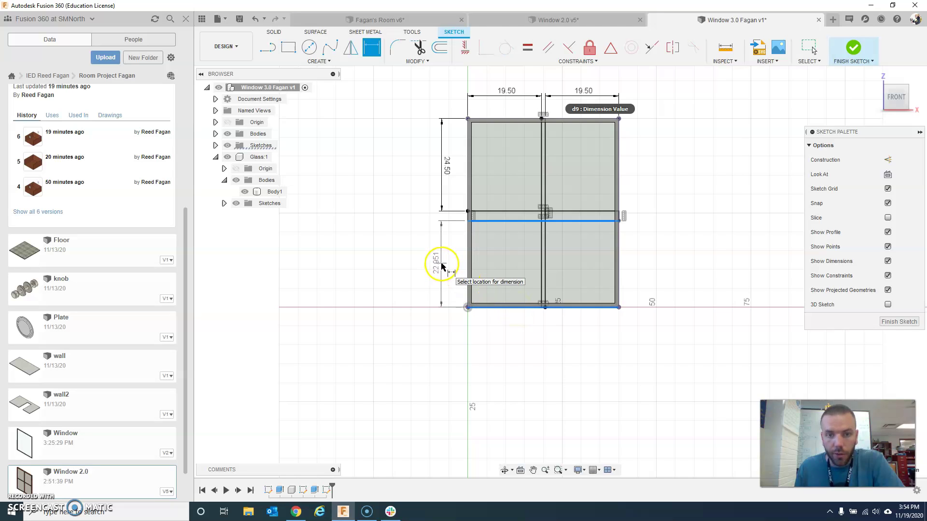
left_click(440, 264)
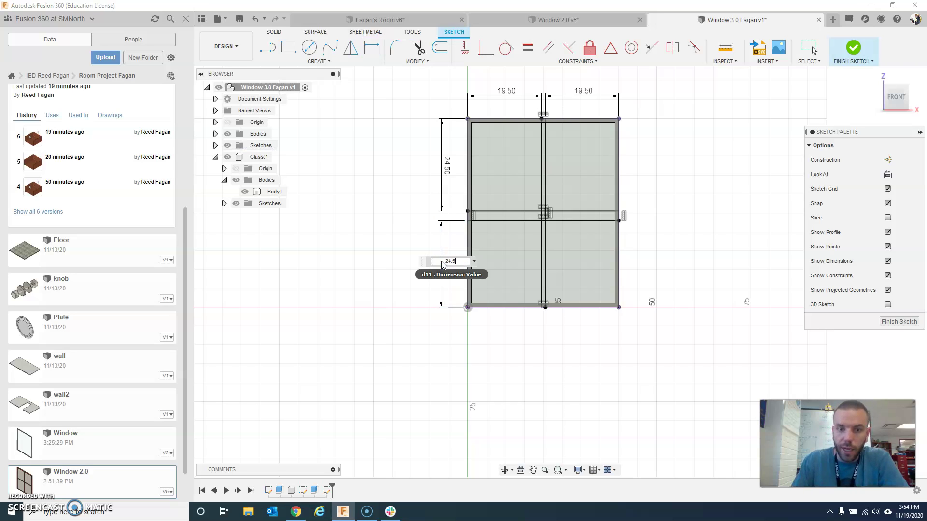
key("Return")
left_click(446, 183)
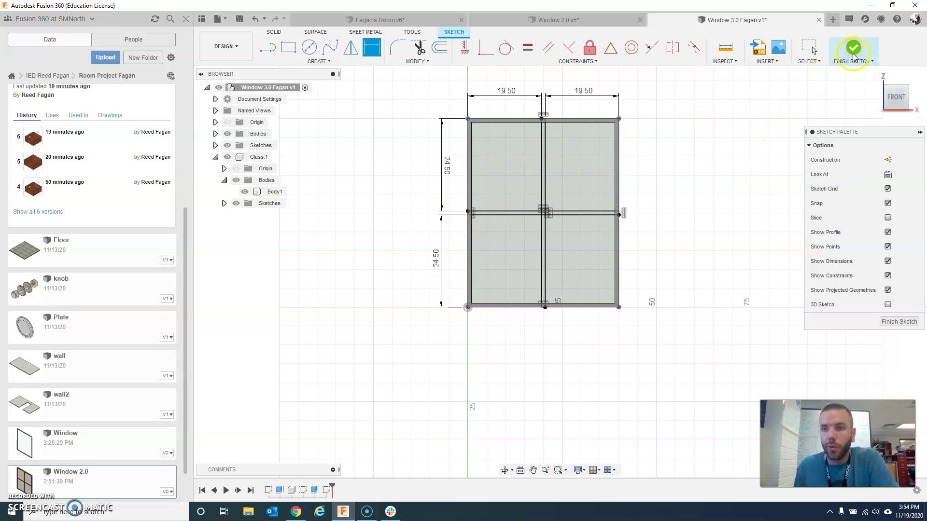
- Trim the overlapping line segments inside the muntin crossing into one cross outline
scroll(577, 213, "up", 6)
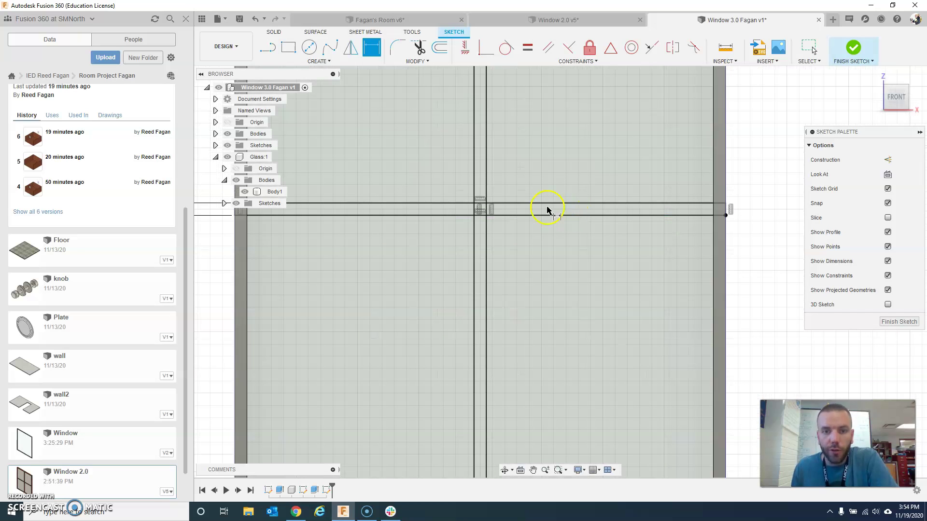
left_click(418, 47)
left_click(485, 206)
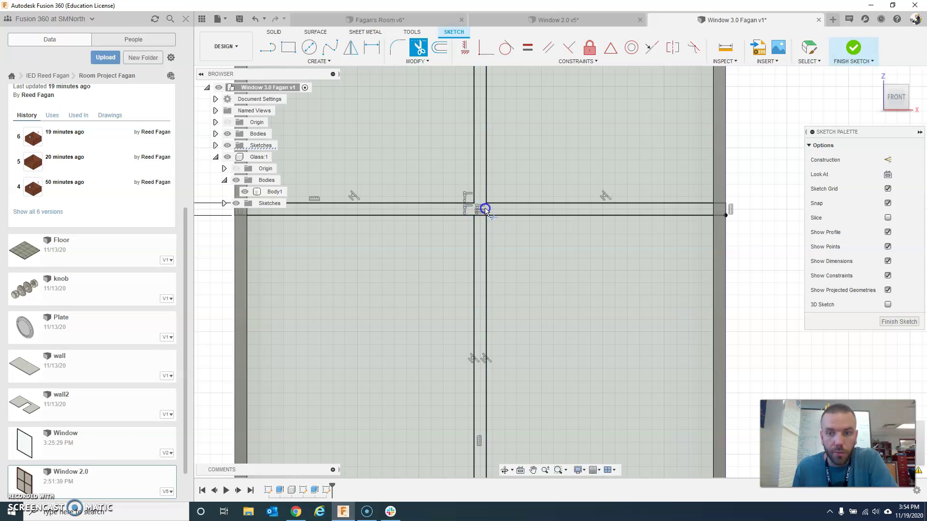
left_click(478, 221)
left_click(478, 211)
- Finish the sketch and extrude the cross muntin profile -1 in as a Join into the frame
left_click(853, 46)
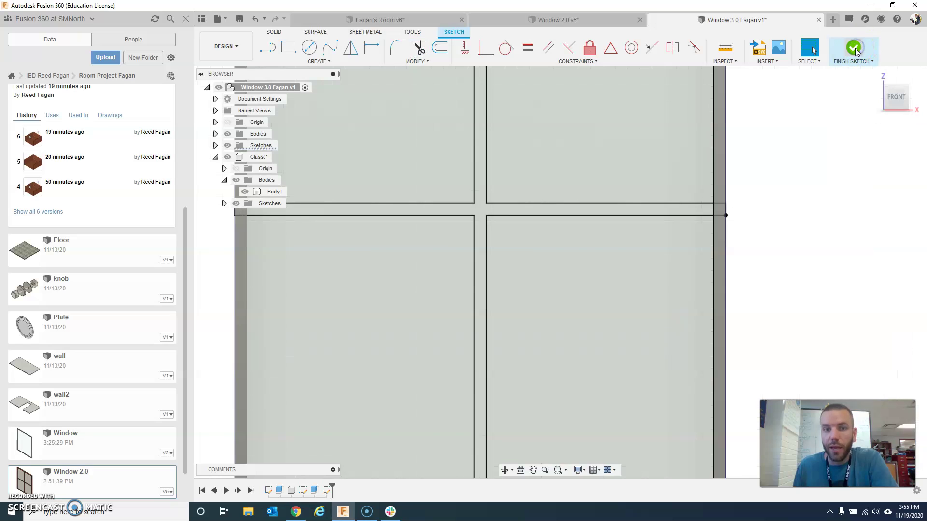
left_click(905, 90)
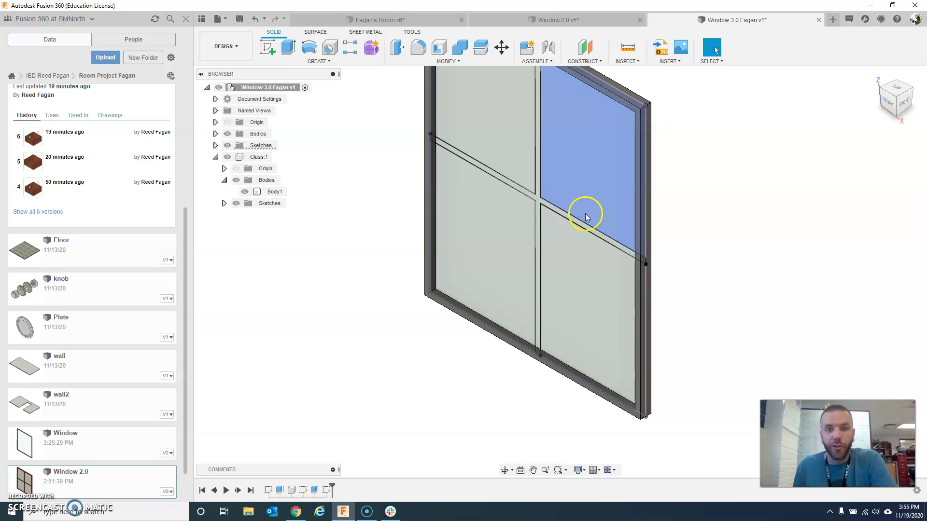
mouse_move(586, 177)
middle_mouse_down("shift")
mouse_move(517, 155)
mouse_move(521, 178)
mouse_move(508, 215)
middle_mouse_up("shift")
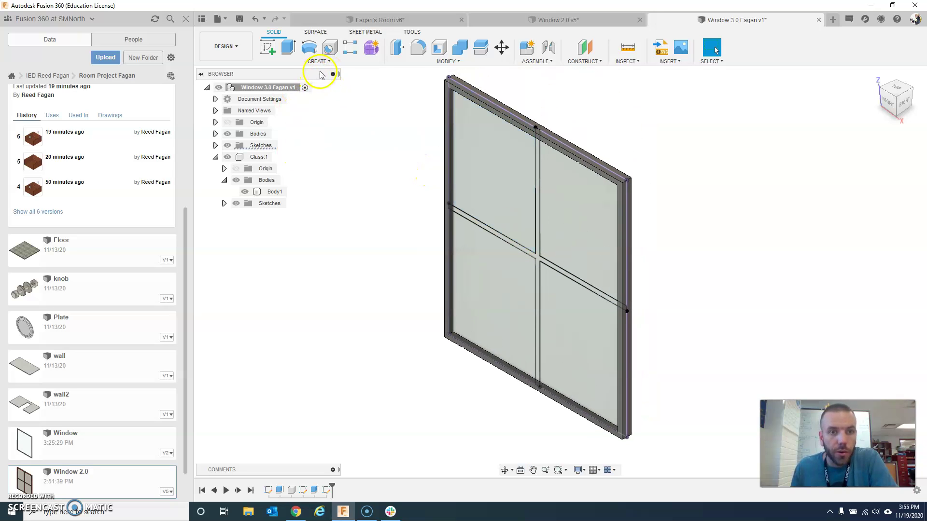
left_click(288, 50)
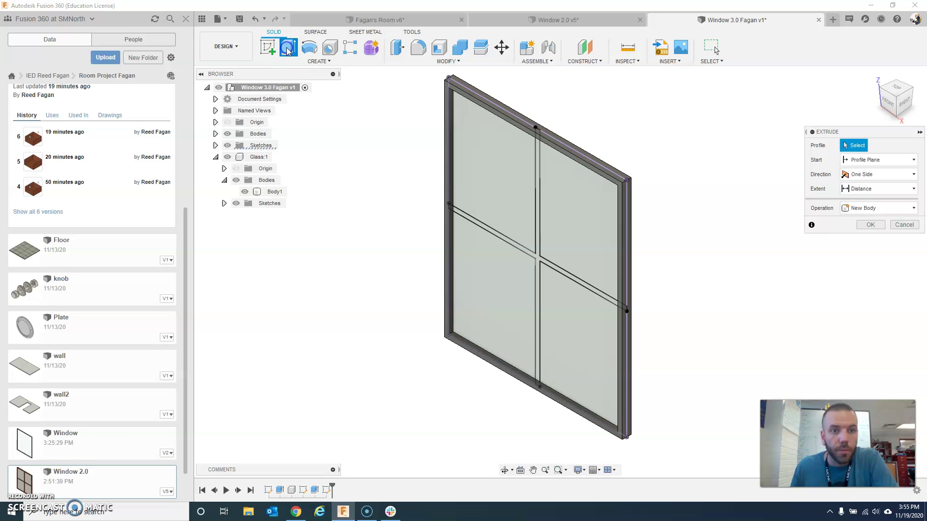
left_click(538, 203)
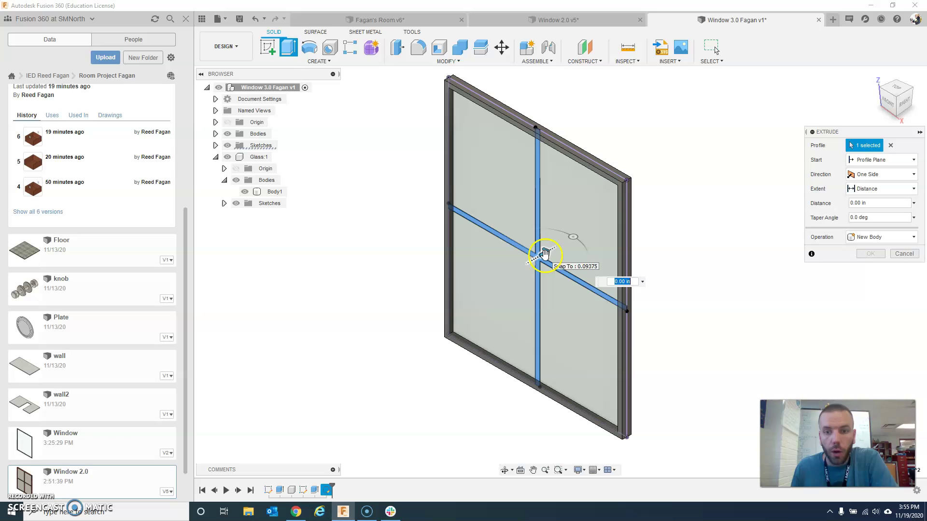
left_click_drag(544, 253, 533, 262)
left_click(606, 283)
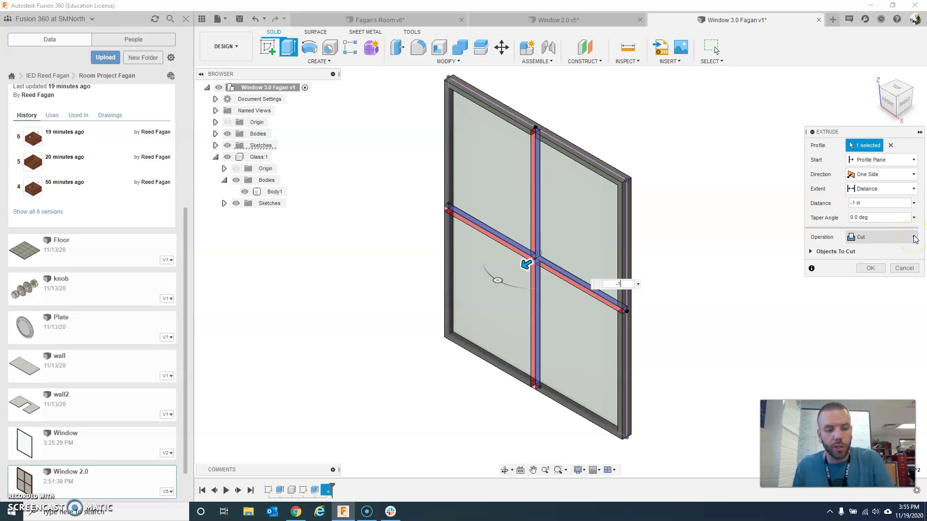
left_click(914, 237)
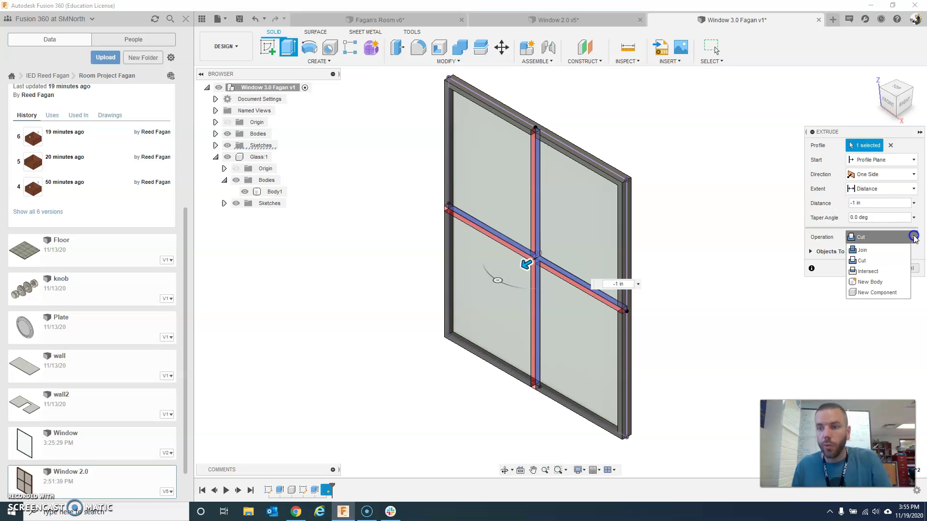
left_click(868, 250)
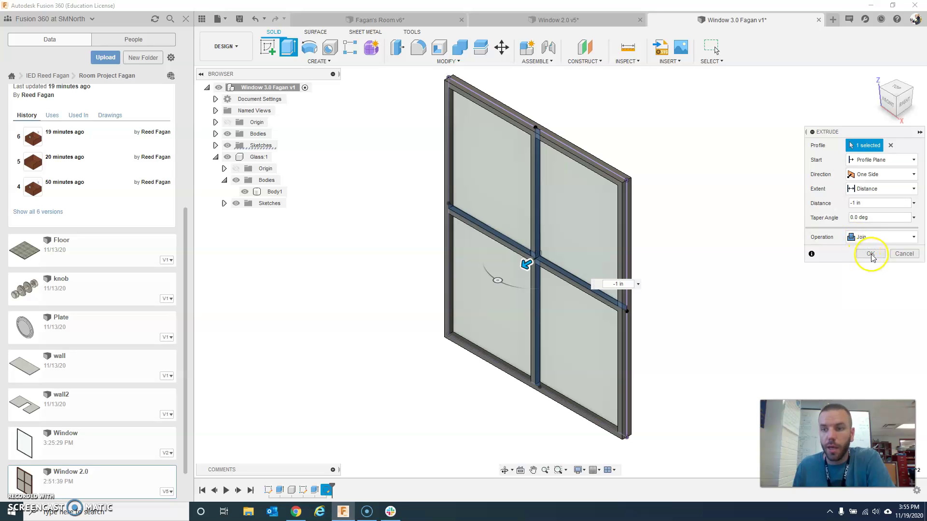
left_click(871, 254)
left_click(521, 203)
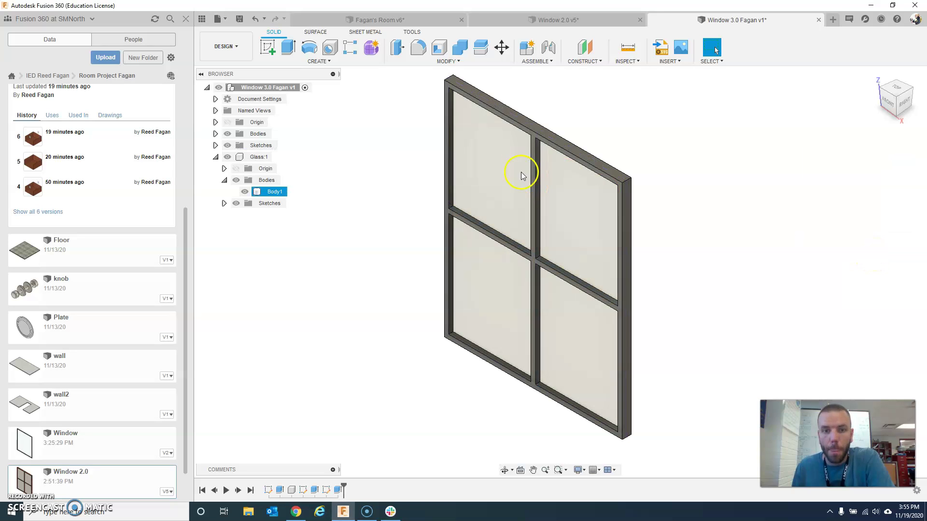
- Add Cherry from the Wood physical materials to the design and apply it to the frame body
left_click(606, 199)
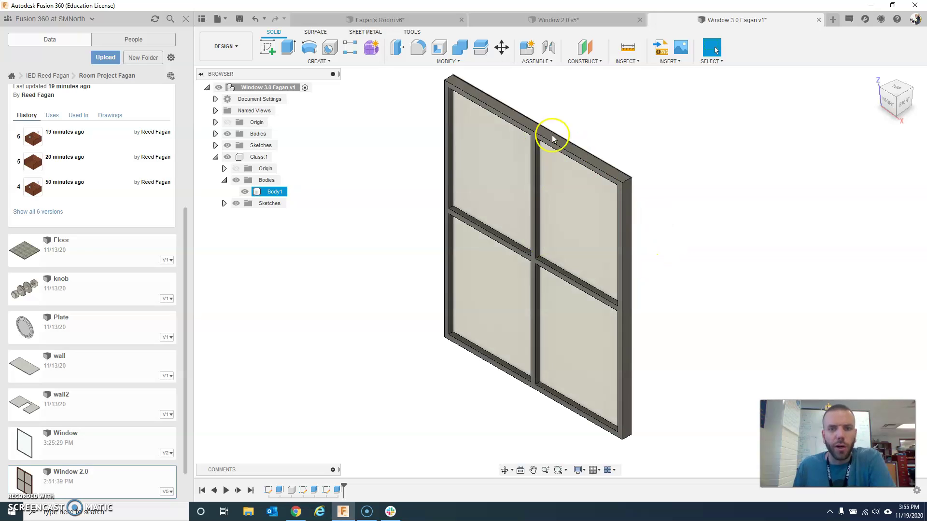
left_click(453, 62)
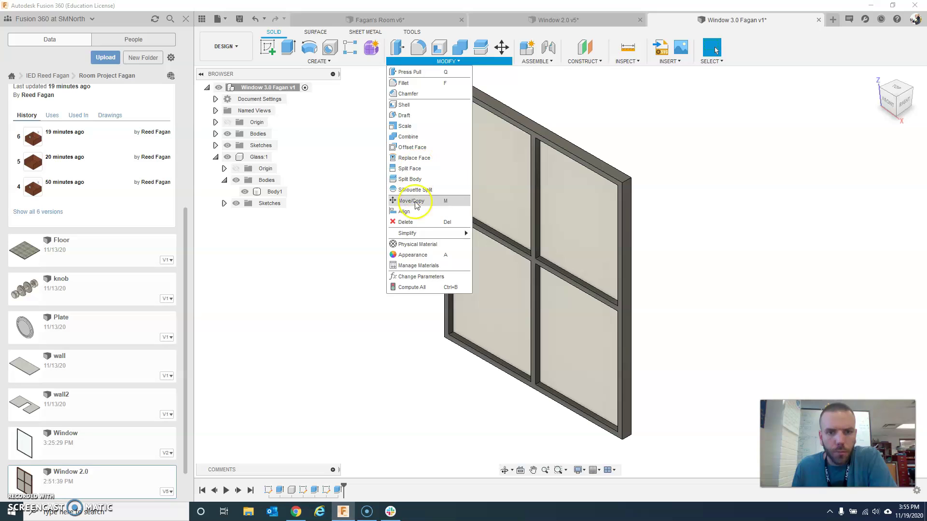
left_click(411, 244)
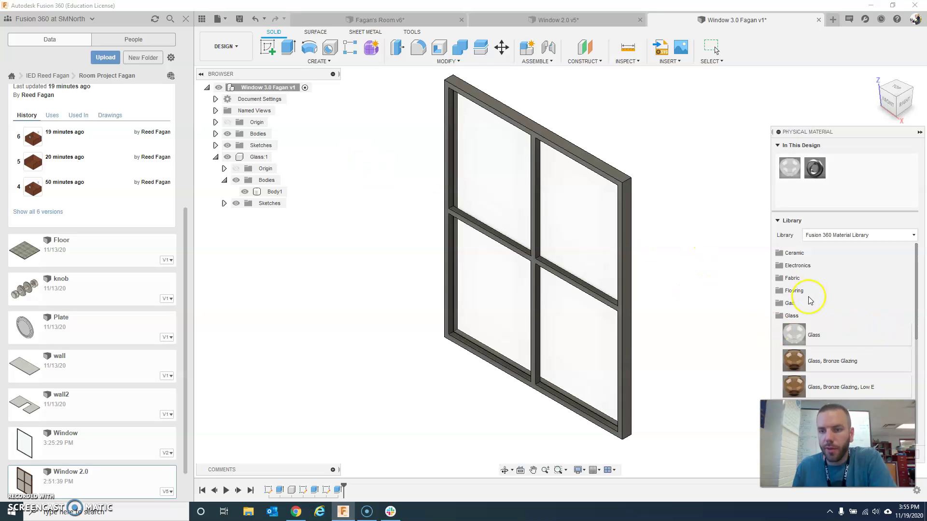
scroll(812, 303, "down", 4)
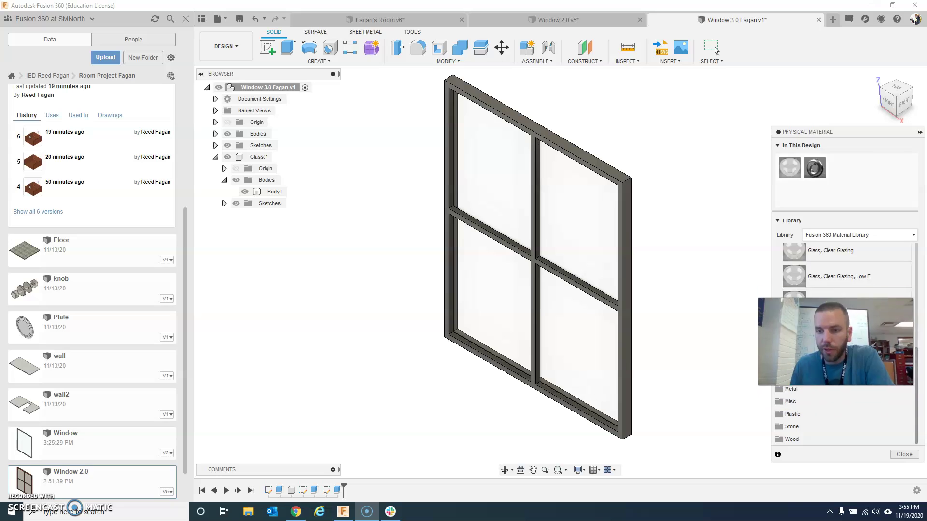
left_click(794, 440)
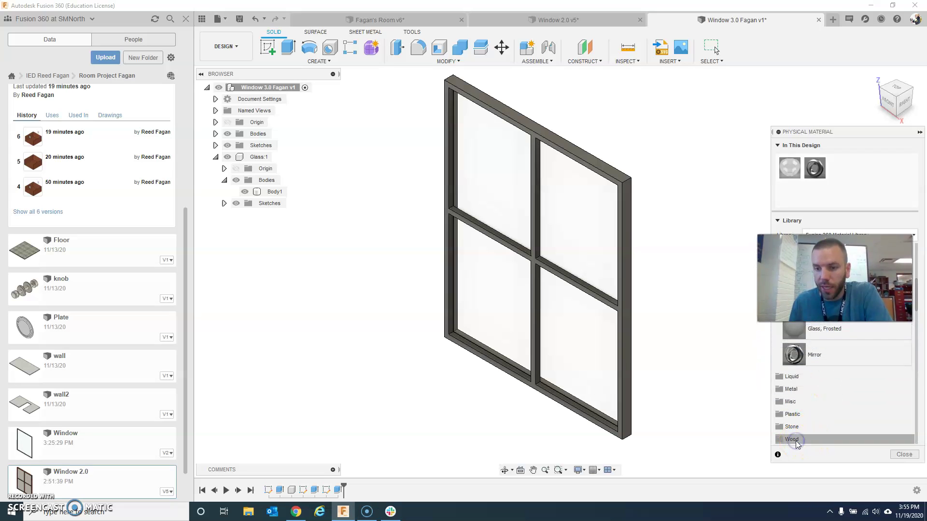
scroll(806, 425, "down", 3)
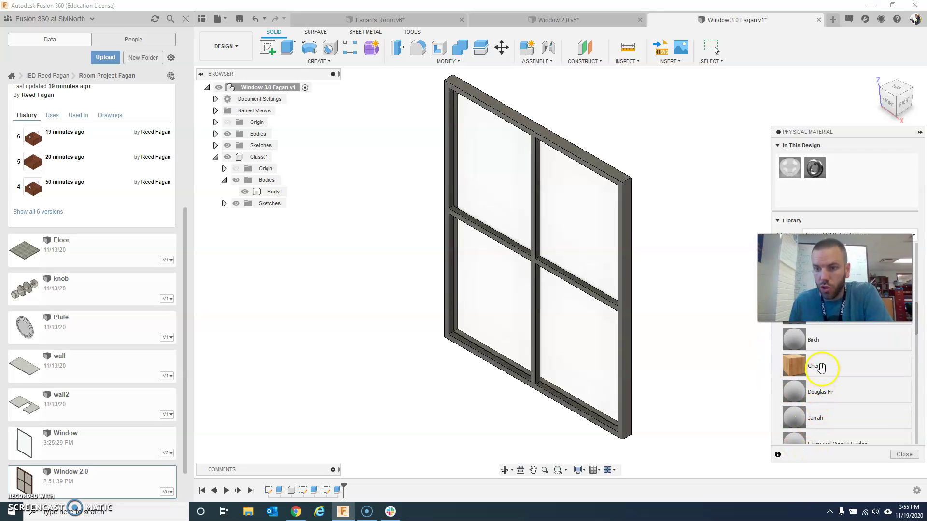
left_click_drag(820, 368, 854, 166)
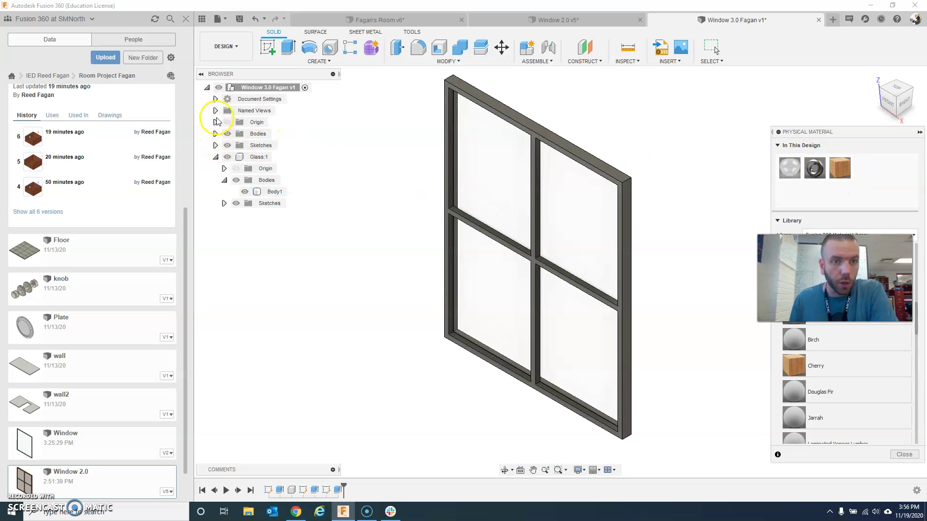
left_click(215, 133)
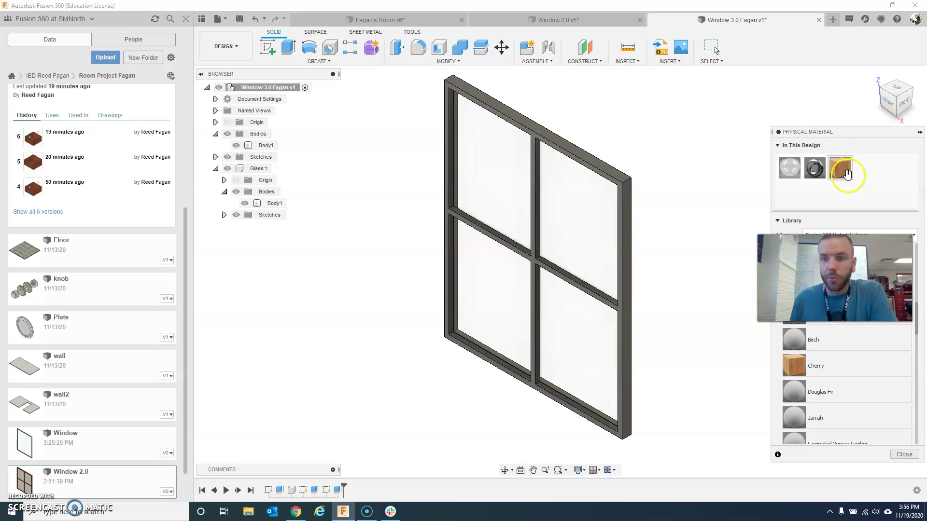
left_click_drag(839, 175, 257, 147)
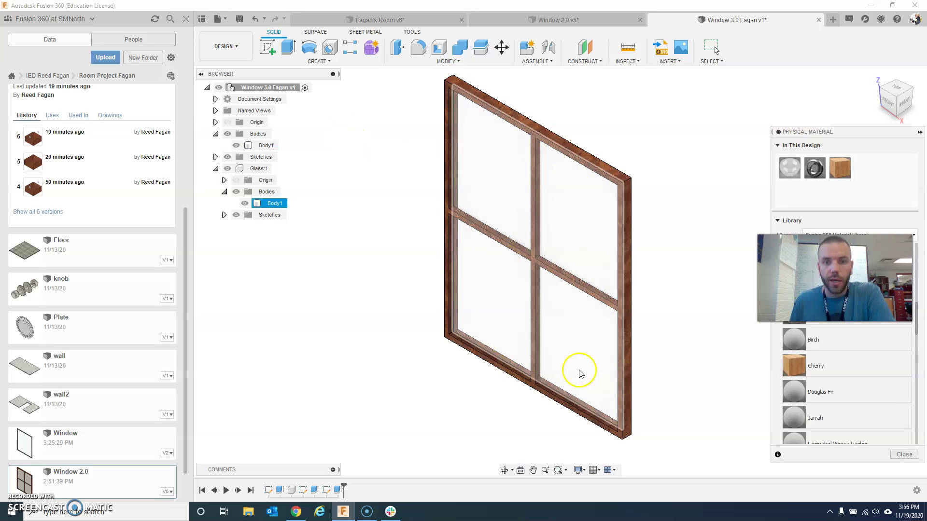
left_click(583, 182)
mouse_move(583, 209)
middle_mouse_down("shift")
mouse_move(534, 199)
mouse_move(569, 205)
middle_mouse_up("shift")
- Save a 'User Saved' version of the window, reset to Home view, and switch to Fagan's Room v6
left_click(595, 130)
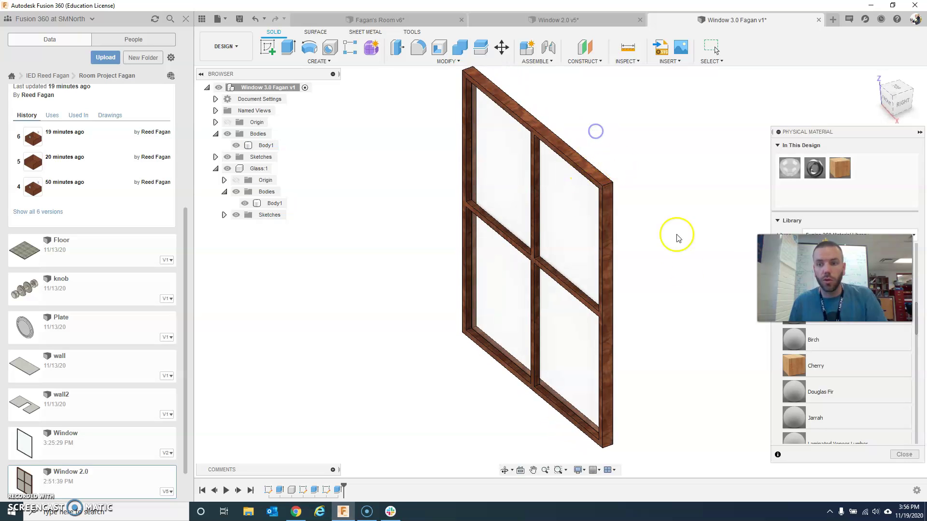
left_click(240, 21)
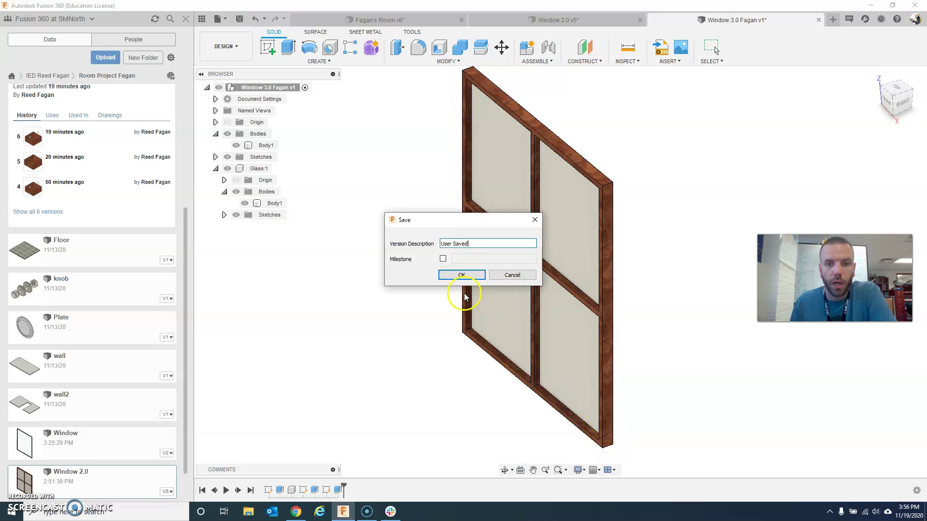
left_click(461, 274)
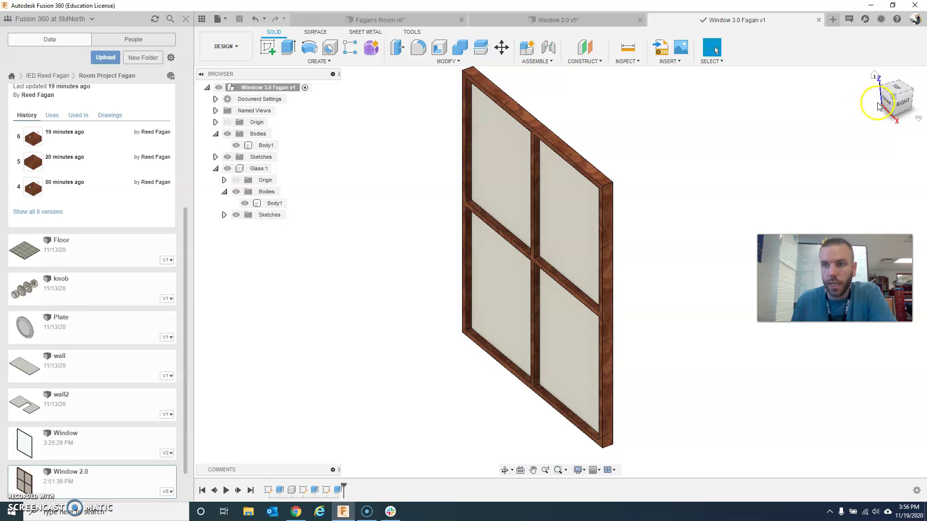
left_click(894, 98)
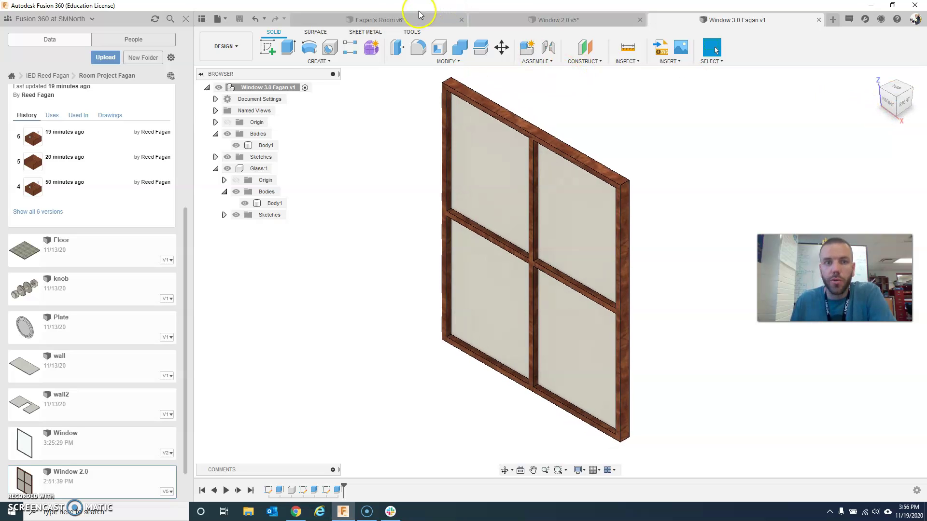
left_click(392, 21)
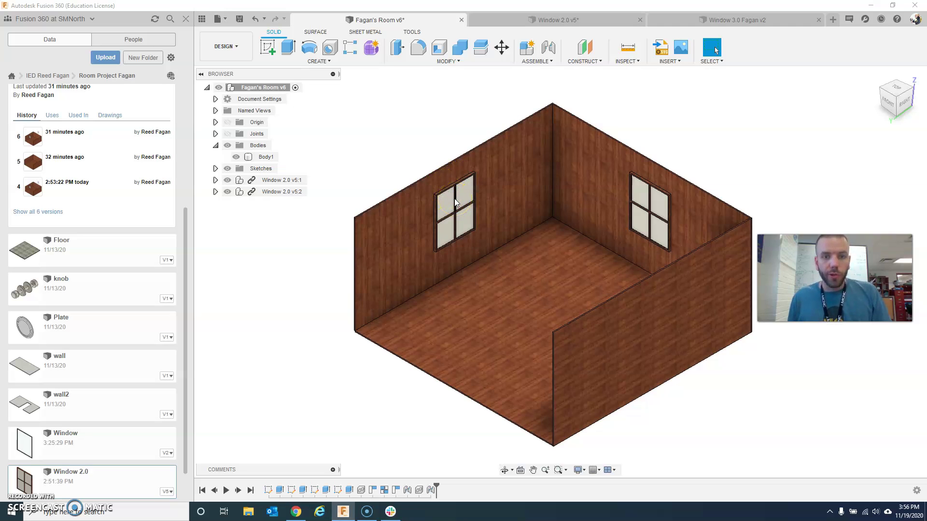
- Insert a third copy of Window 2.0 (v5:3) from the Data panel into Fagan's Room
middle_click_drag(454, 202, 532, 200, "shift")
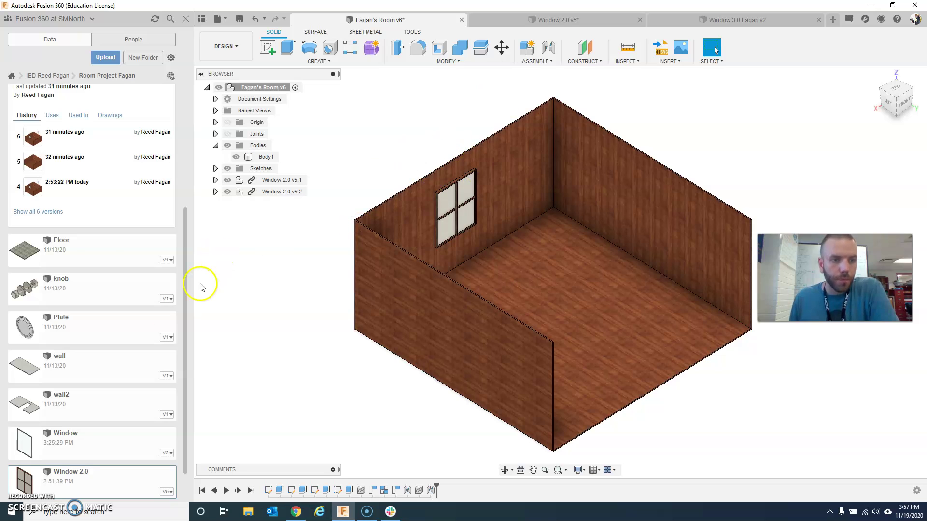
scroll(110, 297, "down", 1)
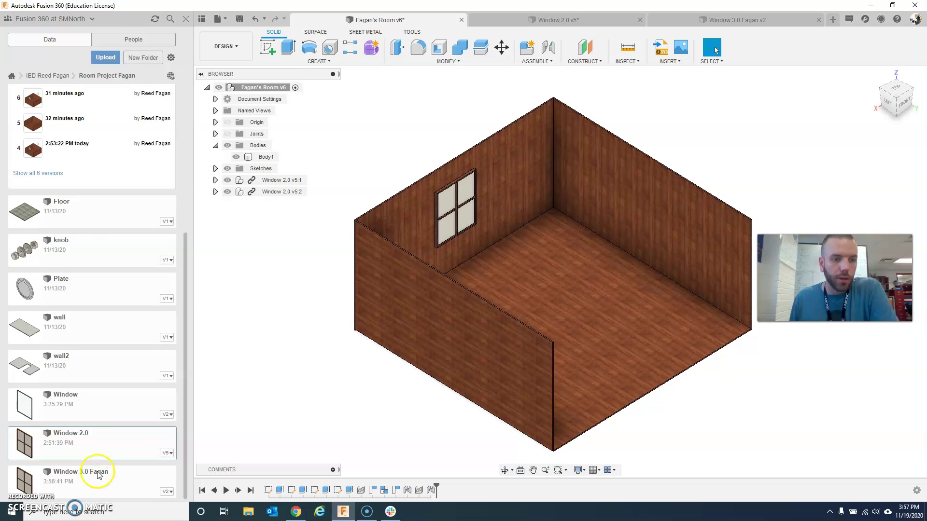
right_click(101, 443)
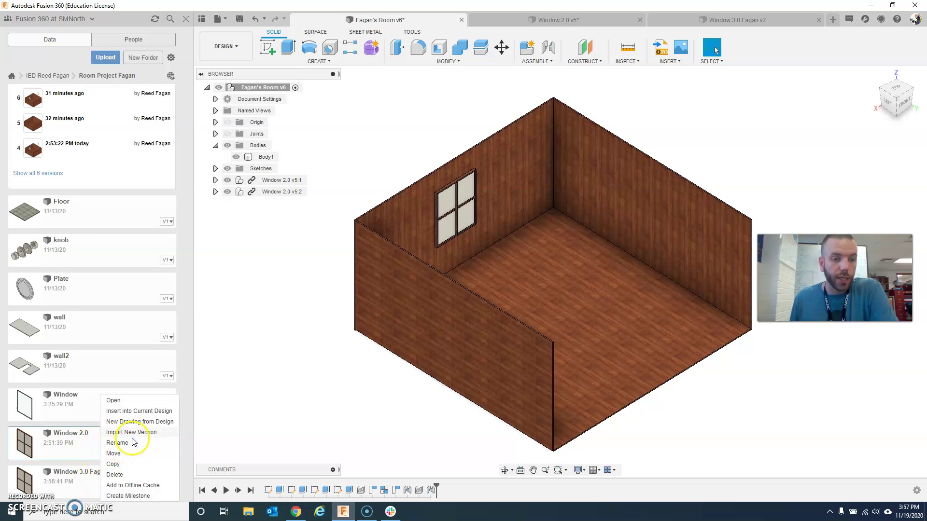
left_click(140, 411)
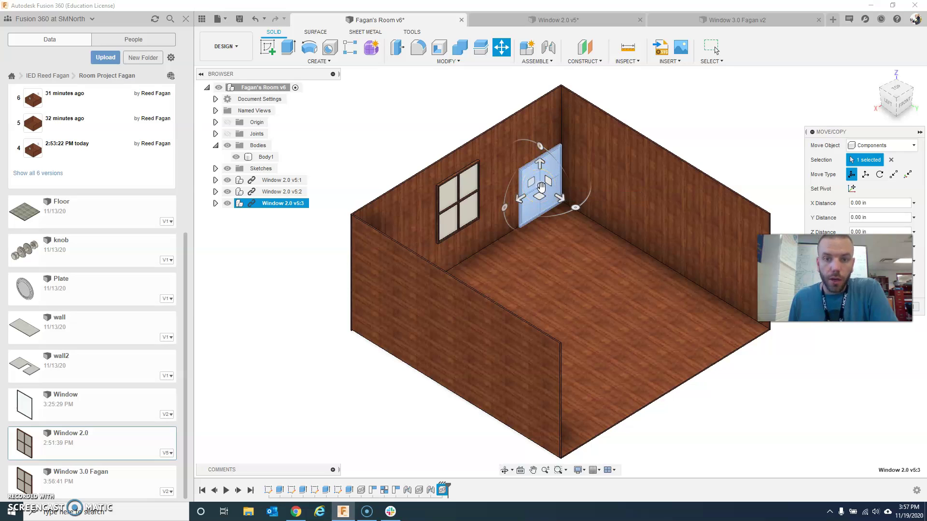
- Move the new window about -119.7, 81.4, 34.6 in so it floats outside the room, upper right
left_click_drag(541, 187, 749, 121)
middle_click_drag(642, 141, 522, 198)
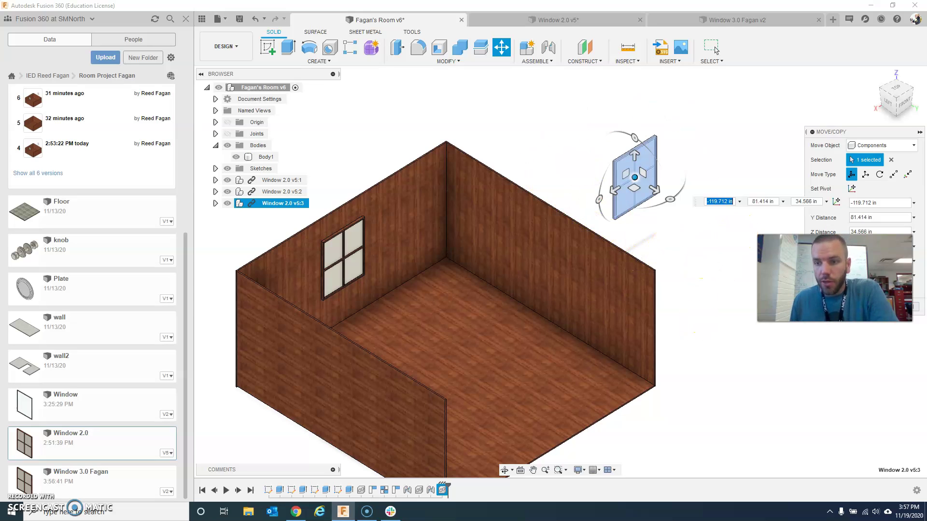
left_click_drag(839, 135, 737, 242)
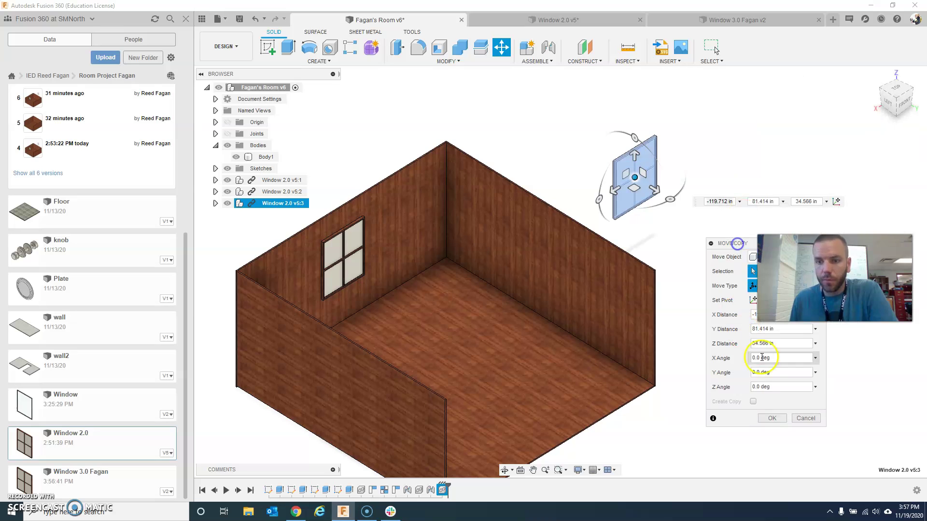
left_click(778, 419)
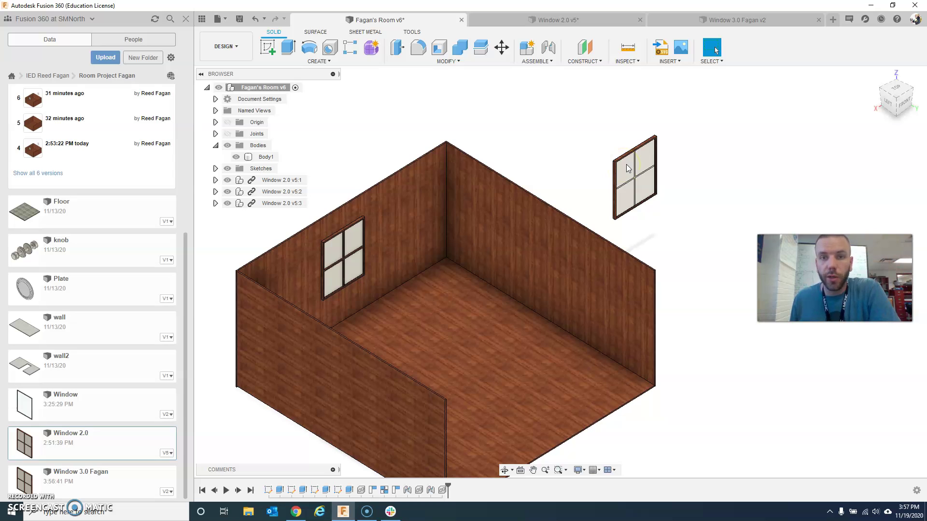
left_click(617, 145)
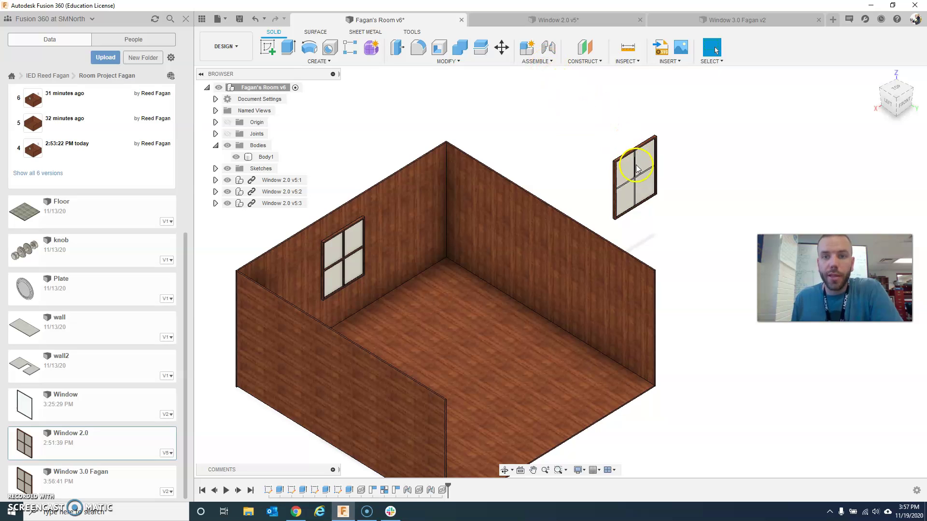
- Start a Rigid Group on the floating window, then cancel the attempt
left_click(540, 60)
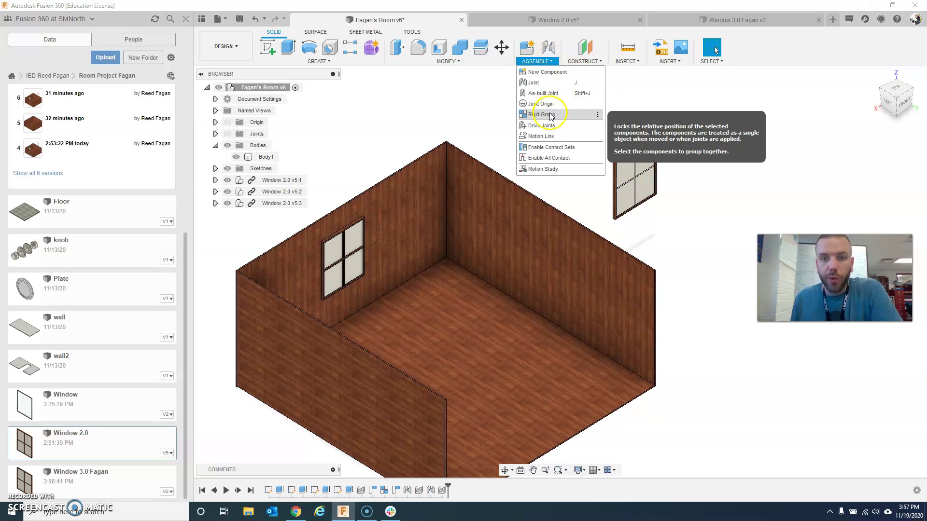
left_click(551, 116)
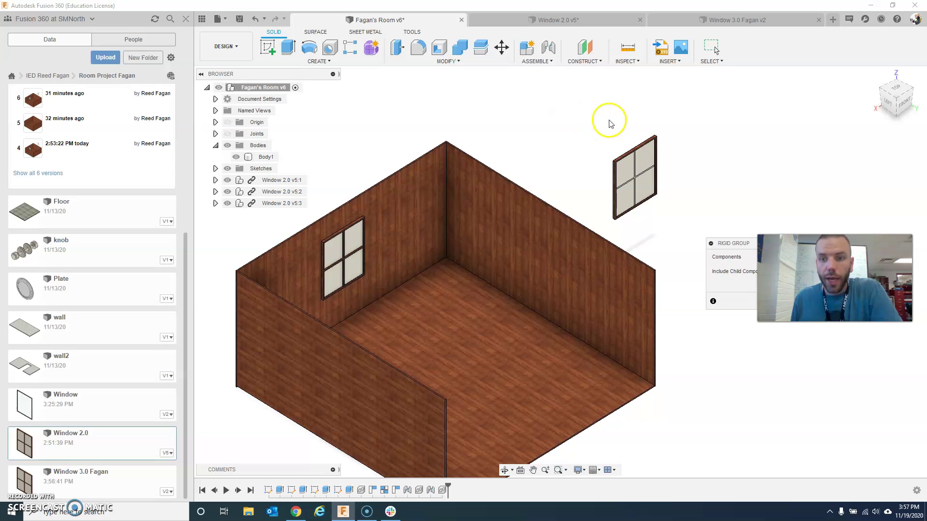
left_click(610, 166)
left_click(706, 255)
left_click_drag(755, 250, 746, 160)
left_click(794, 212)
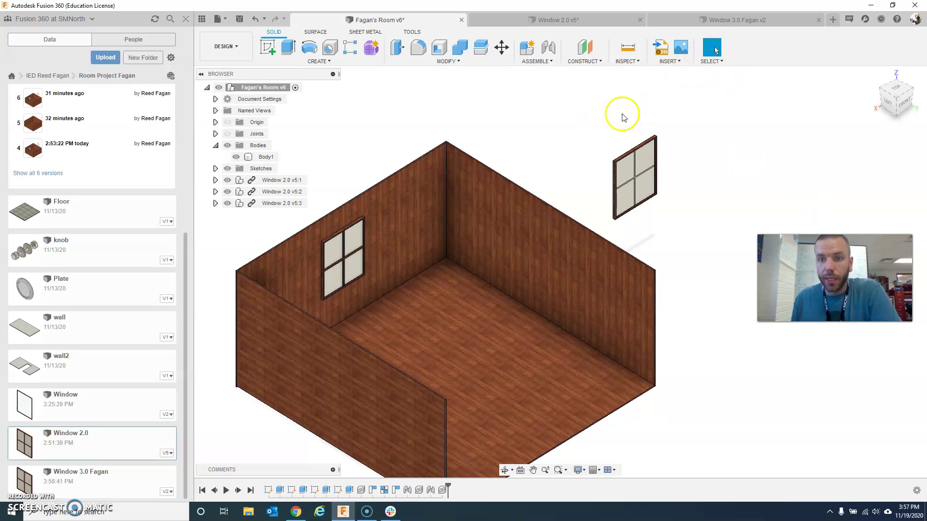
- Box-select the floating window and lock its two components into a rigid group
left_click_drag(590, 120, 689, 224)
left_click(537, 62)
left_click(542, 64)
left_click(541, 63)
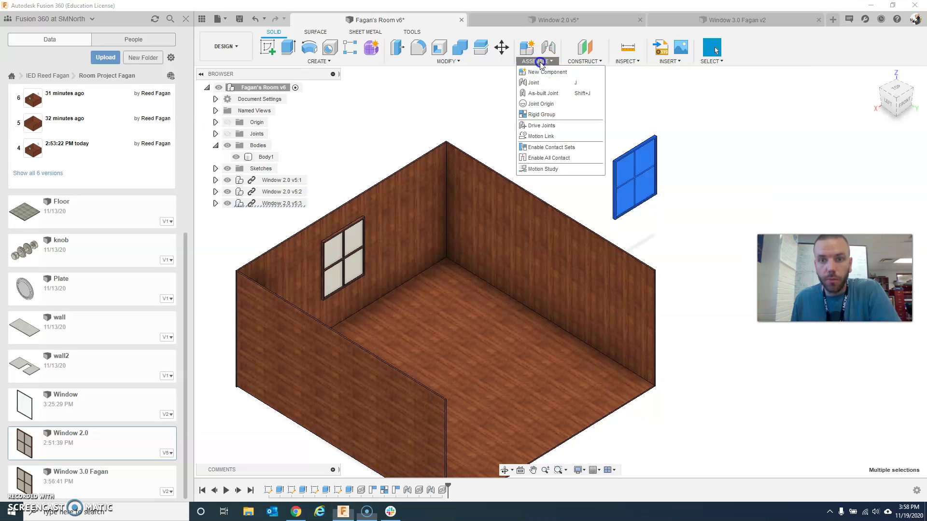
left_click(544, 115)
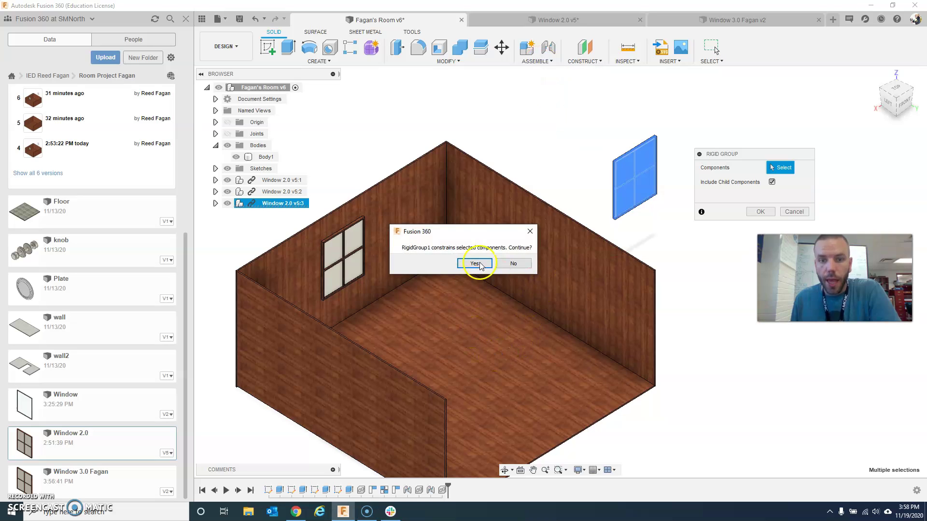
left_click(477, 264)
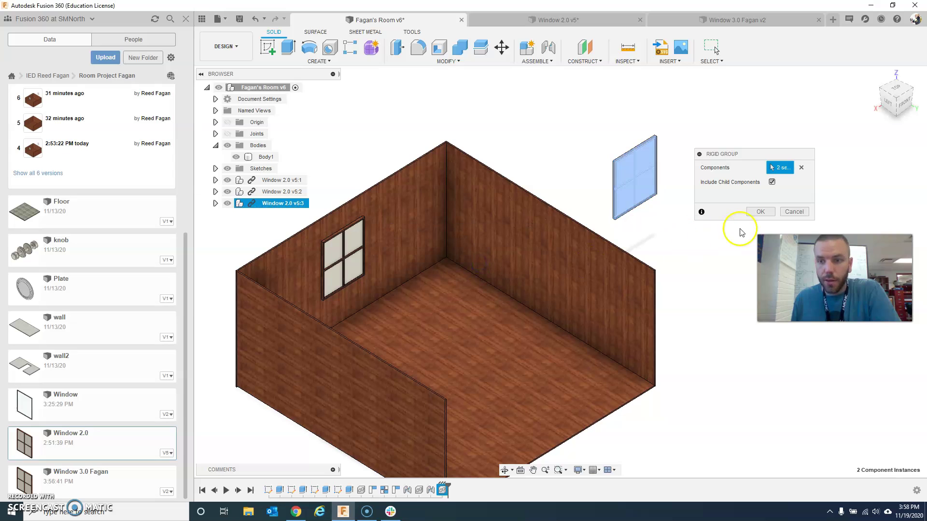
left_click(755, 212)
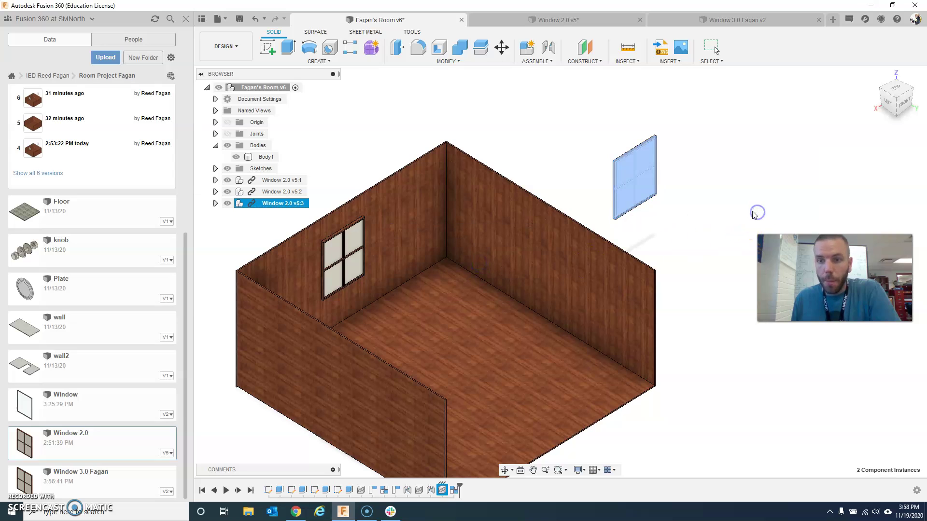
- Nudge the floating window slightly up and left, then clear the selection
left_click(692, 141)
left_click_drag(627, 167, 612, 147)
left_click(708, 172)
left_click(666, 175)
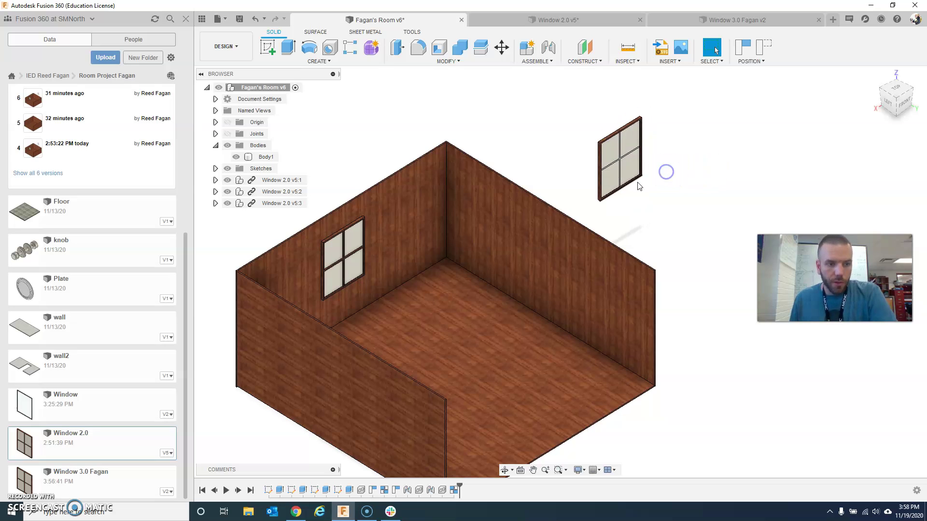
left_click(439, 204)
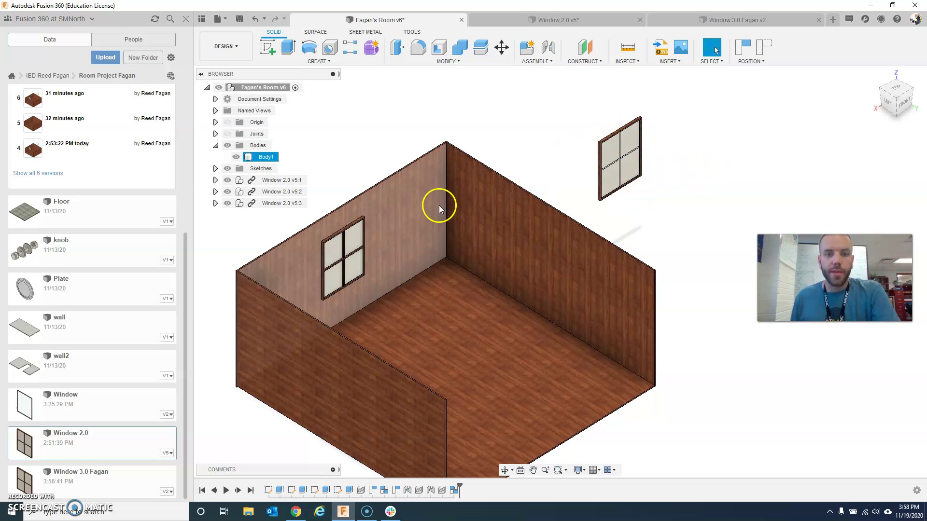
left_click(217, 333)
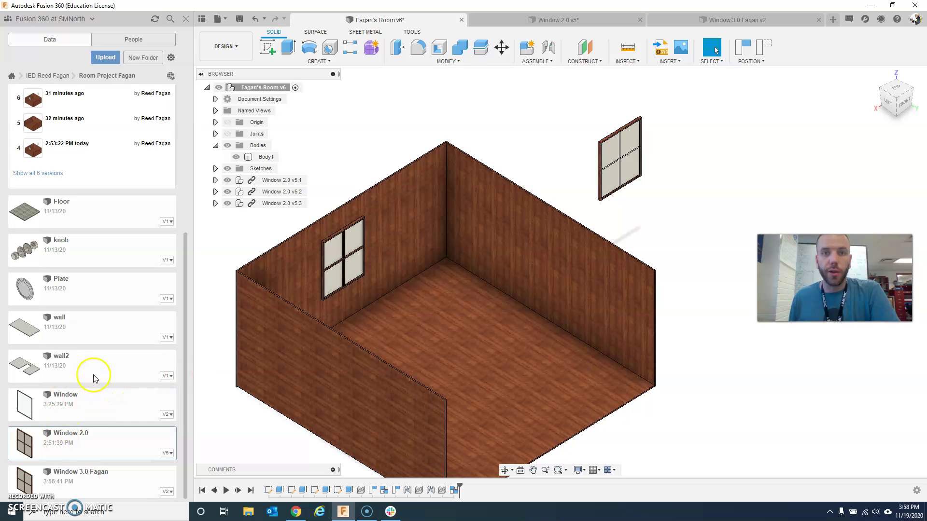